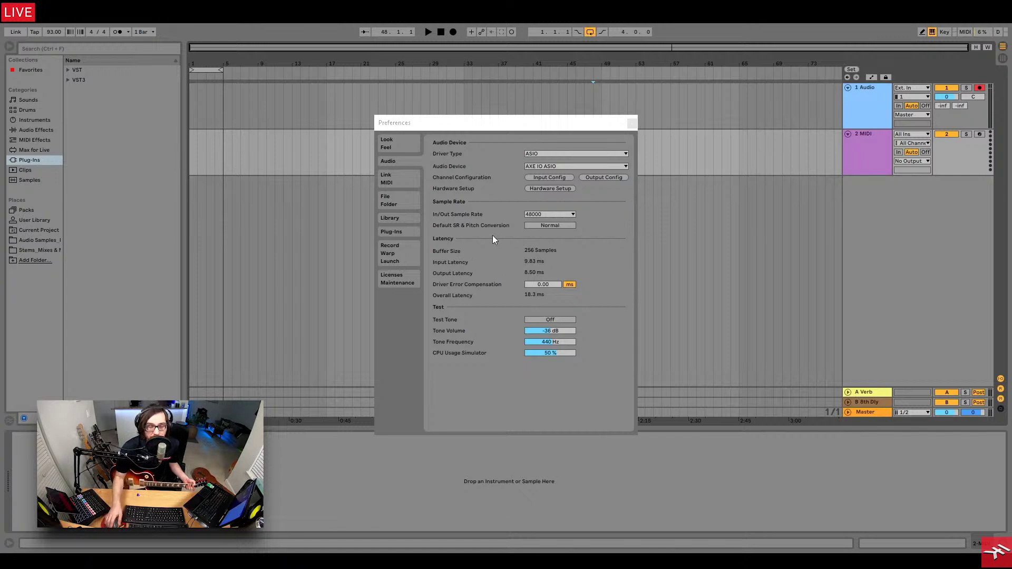
Review the MIDI port and audio device preferences and close the preferences.
{"action": "left_click", "coordinate": [420, 183]}
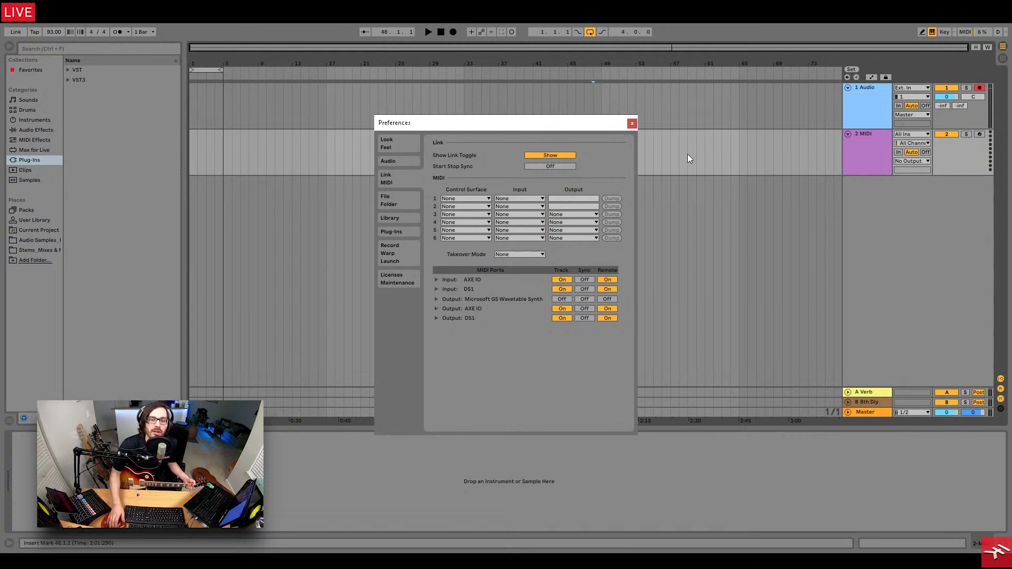
{"action": "left_click", "coordinate": [391, 161]}
{"action": "left_click", "coordinate": [632, 123]}
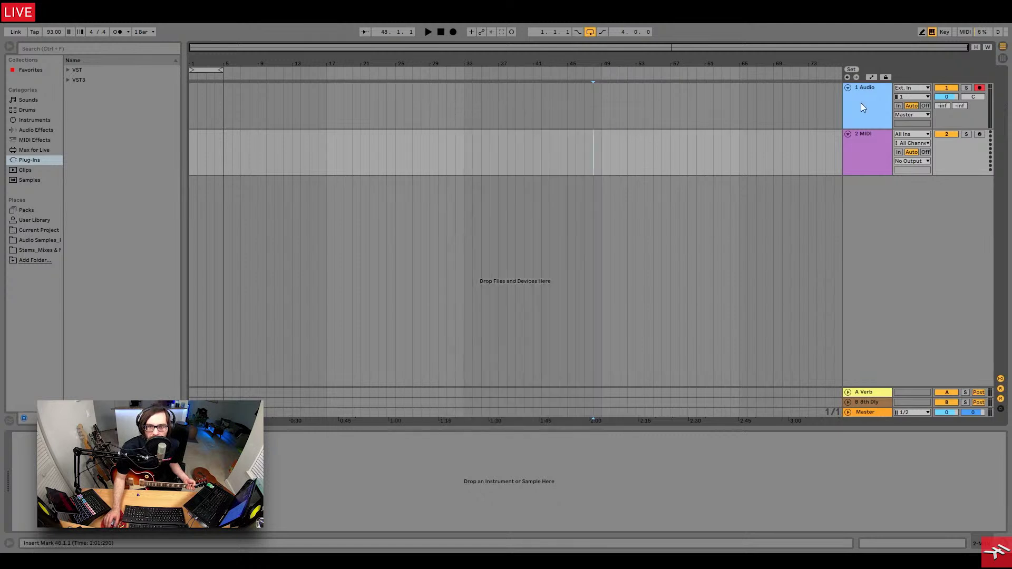
Choose external input channel 1 as the input source of the 1 Audio track.
{"action": "left_click", "coordinate": [910, 96]}
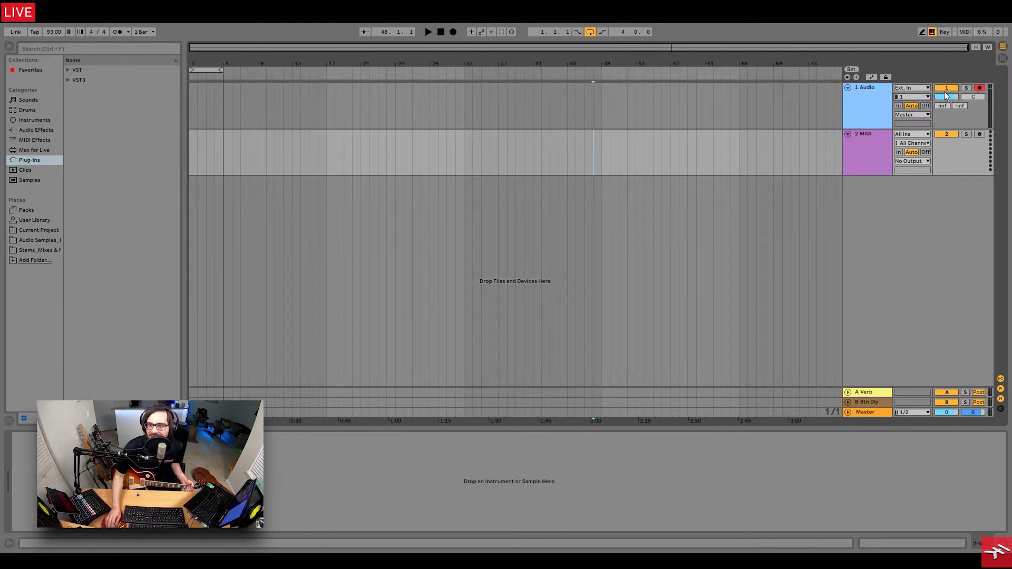
{"action": "left_click", "coordinate": [922, 97]}
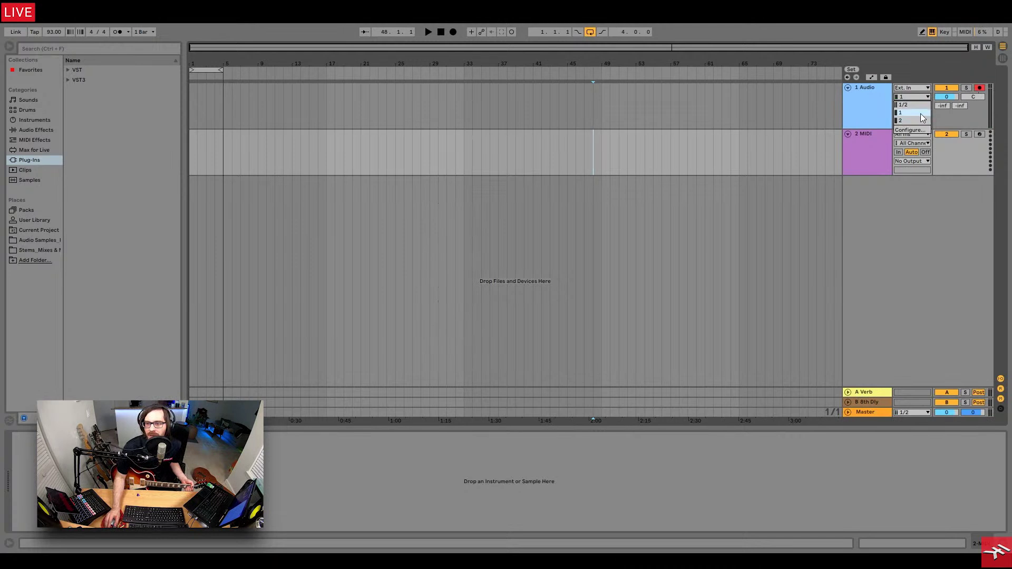
{"action": "left_click", "coordinate": [911, 112]}
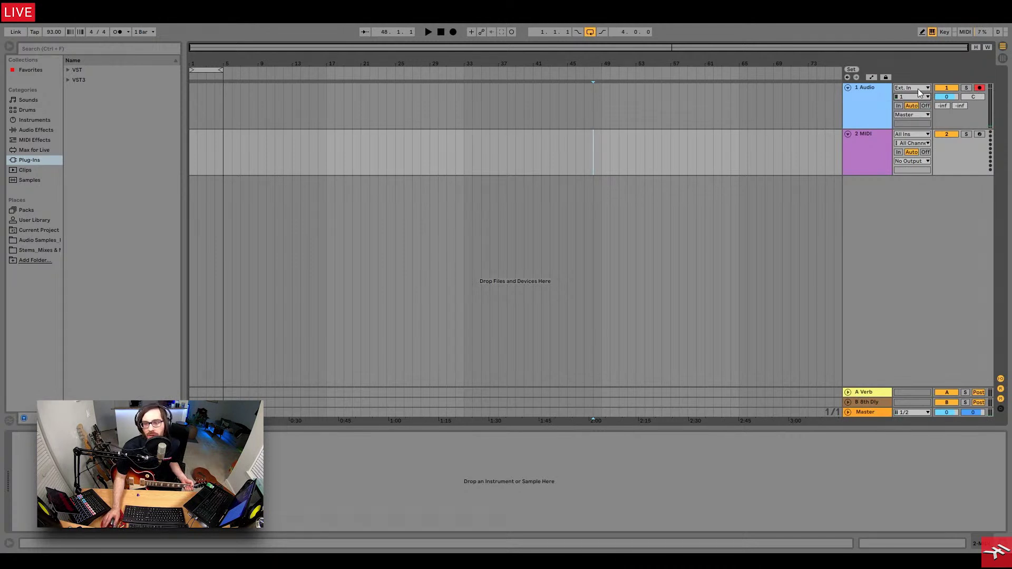
{"action": "left_click", "coordinate": [923, 97]}
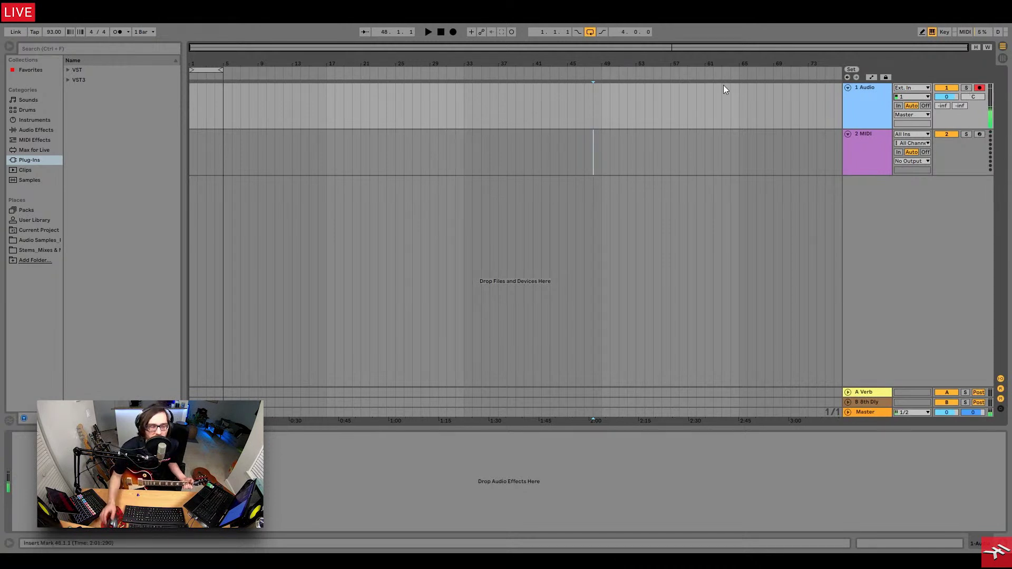
Load the IK Multimedia AmpliTube 5 VST3 plug-in onto the audio track.
{"action": "left_click", "coordinate": [68, 80]}
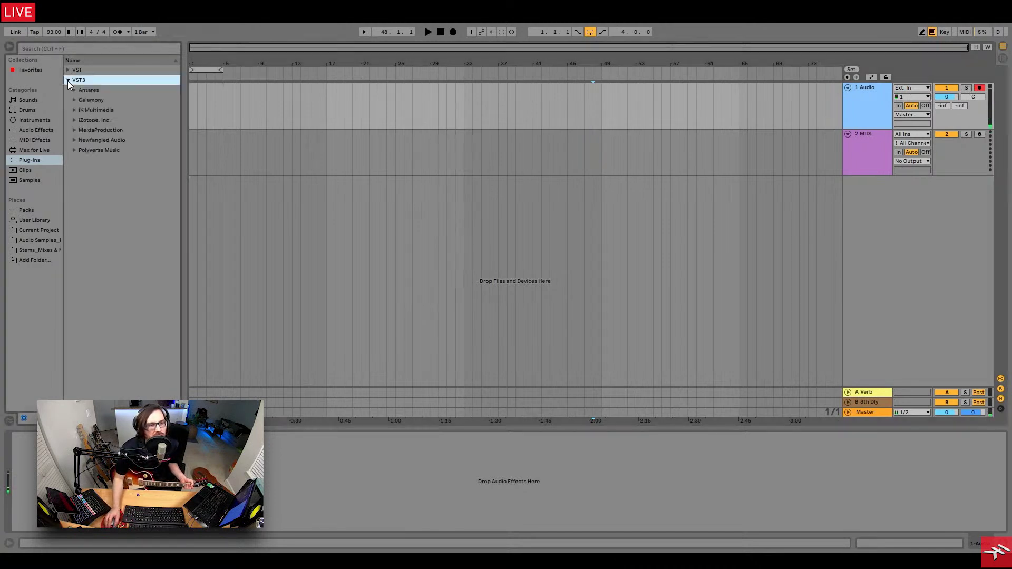
{"action": "left_click", "coordinate": [75, 110]}
{"action": "left_click", "coordinate": [94, 130]}
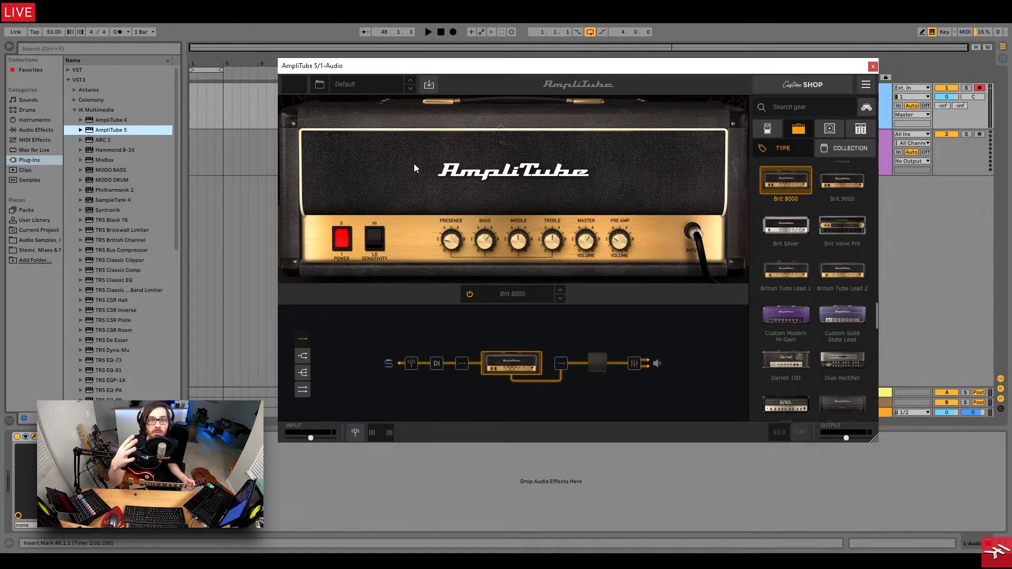
Browse the stomp and amp gear, and replace the Brit 8000 with the '65 Super Reverb clean amp.
{"action": "left_click", "coordinate": [768, 129]}
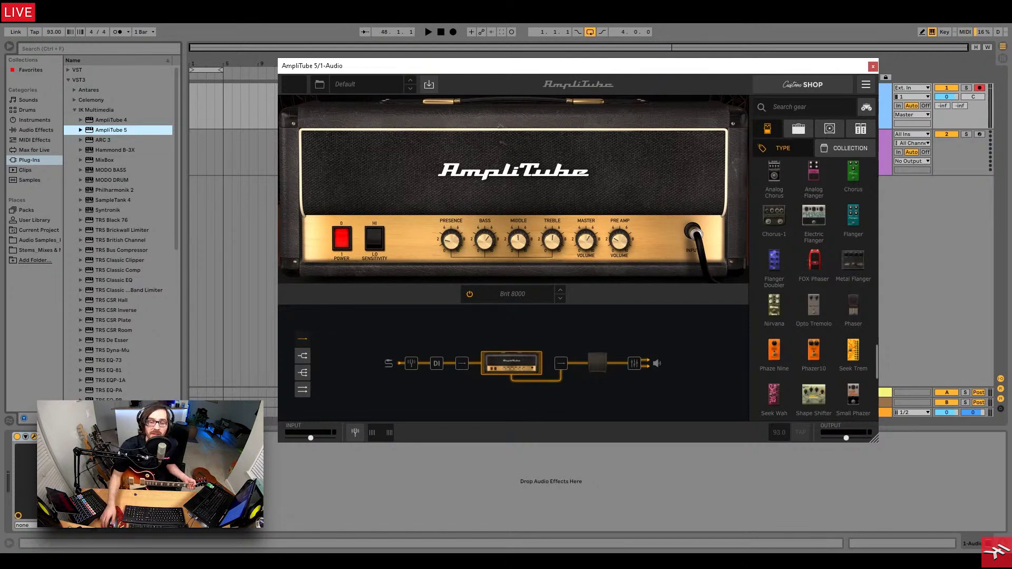
{"action": "left_click", "coordinate": [796, 128]}
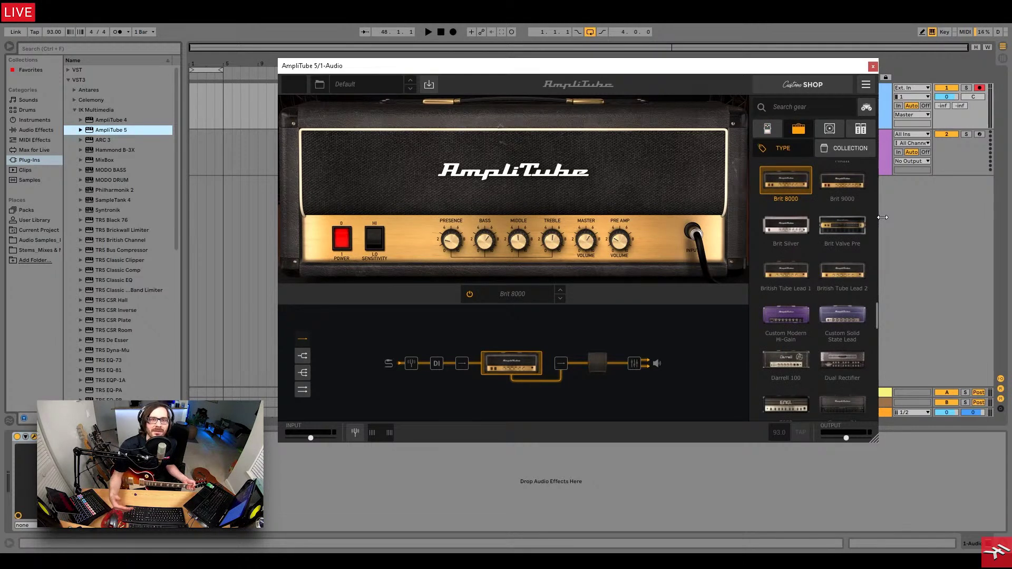
{"action": "left_click_drag", "start_coordinate": [875, 323], "coordinate": [887, 163]}
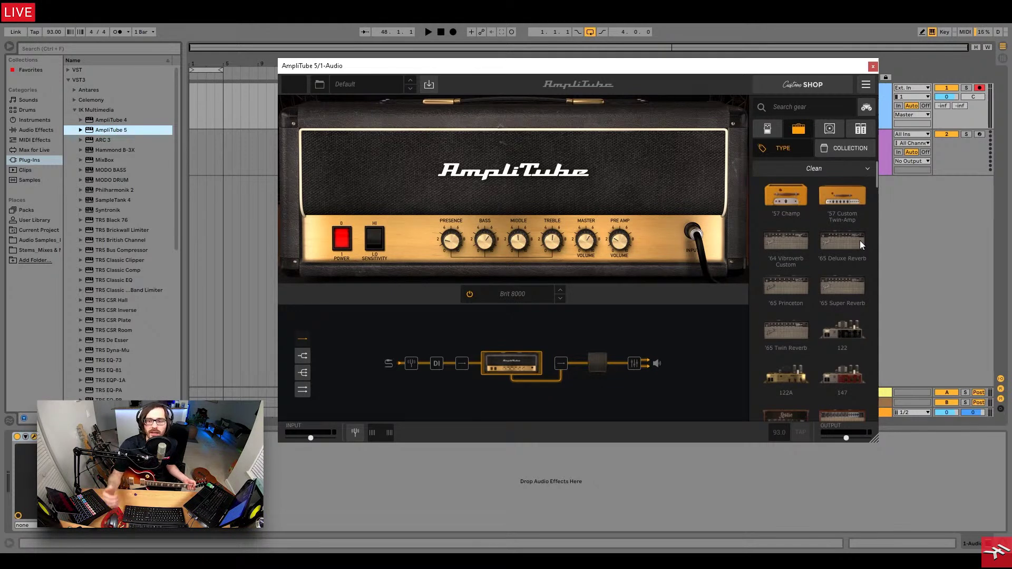
{"action": "left_click_drag", "start_coordinate": [848, 300], "coordinate": [495, 370]}
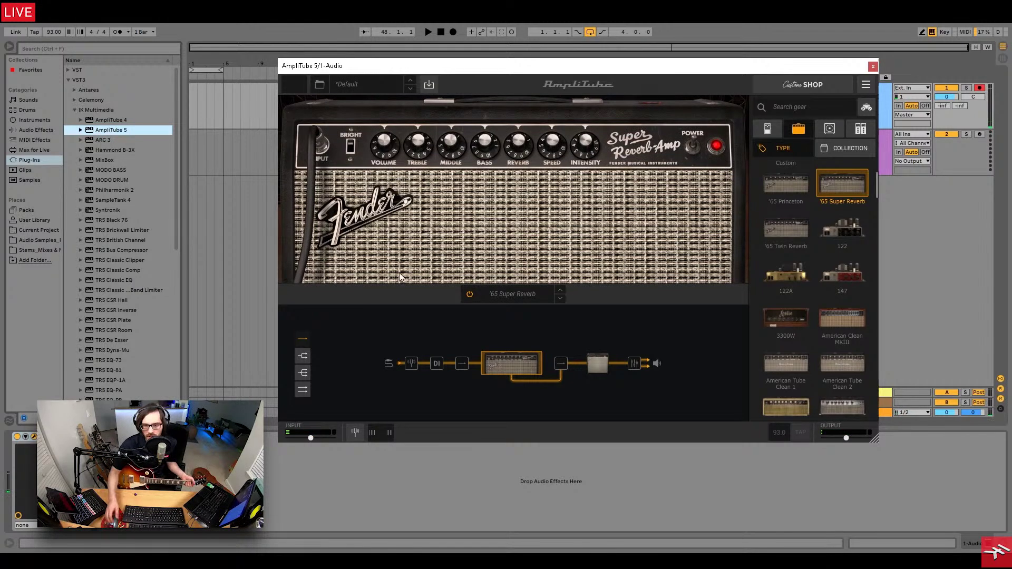
Split the signal chain into three parallel amps, placing the '65 Princeton on the upper path and the '65 Deluxe Reverb on the lower path.
{"action": "left_click", "coordinate": [304, 373]}
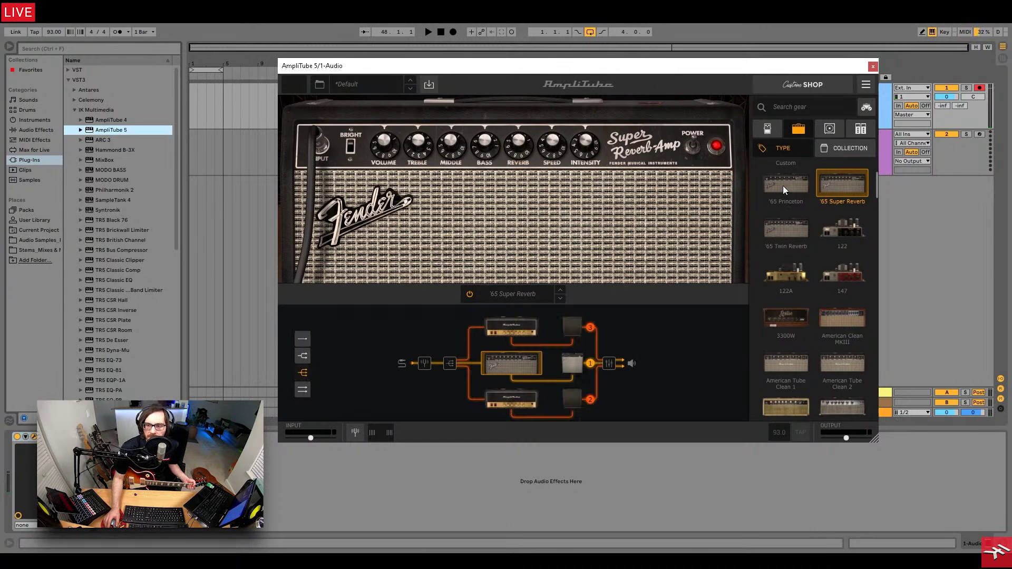
{"action": "left_click_drag", "start_coordinate": [878, 189], "coordinate": [880, 177]}
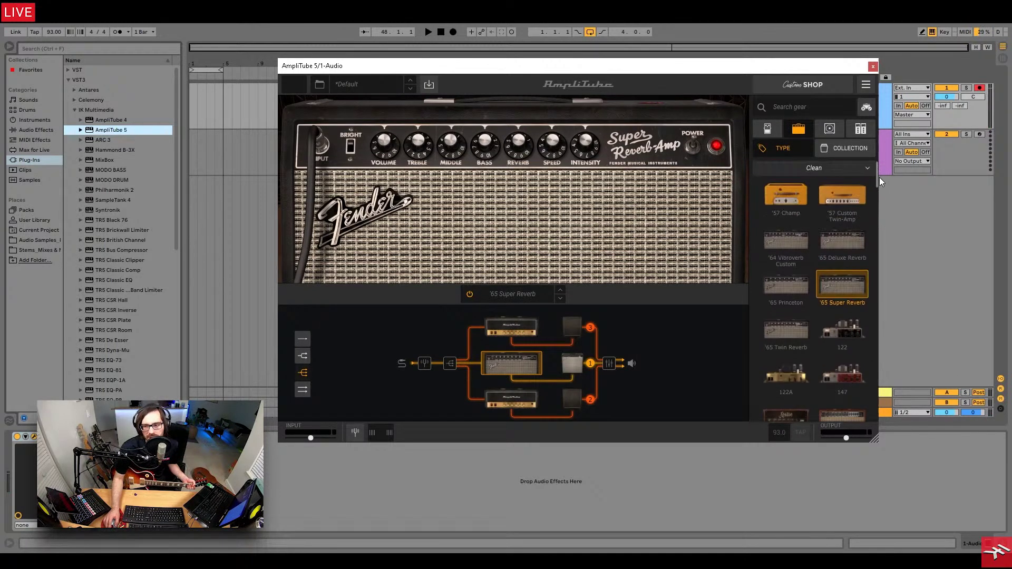
{"action": "left_click_drag", "start_coordinate": [799, 287], "coordinate": [531, 328]}
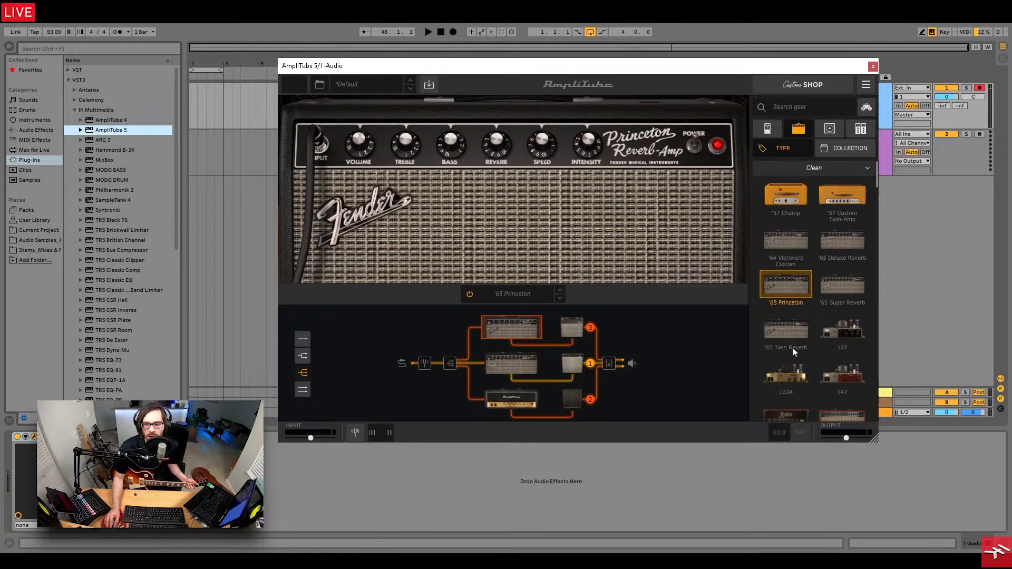
{"action": "left_click_drag", "start_coordinate": [816, 249], "coordinate": [510, 398]}
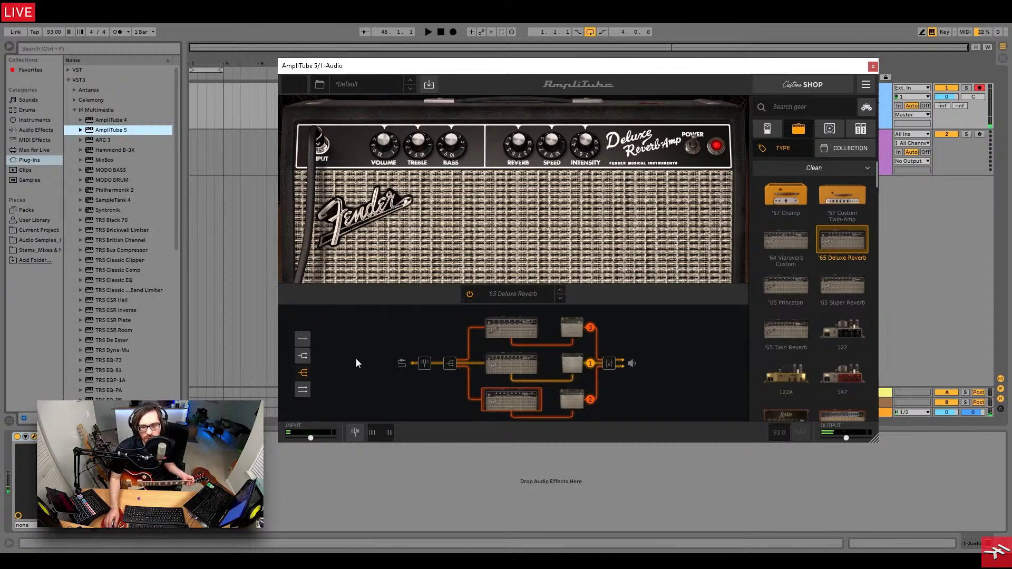
Compare the single-amp chain with the three-amp chain, and examine the bus level and pan of each cabinet in the mixer.
{"action": "left_click", "coordinate": [306, 339]}
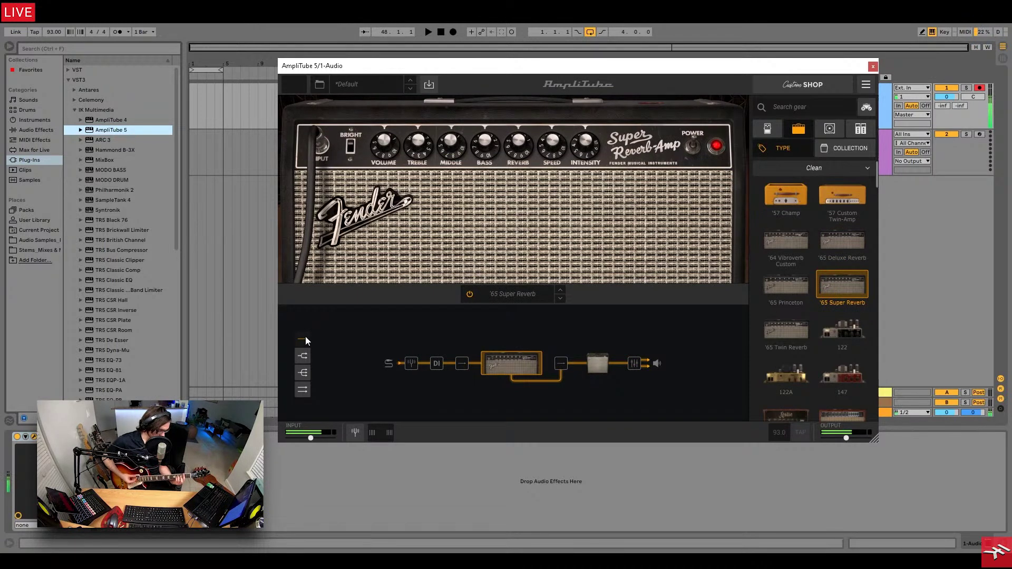
{"action": "left_click", "coordinate": [302, 373]}
{"action": "left_click", "coordinate": [608, 363]}
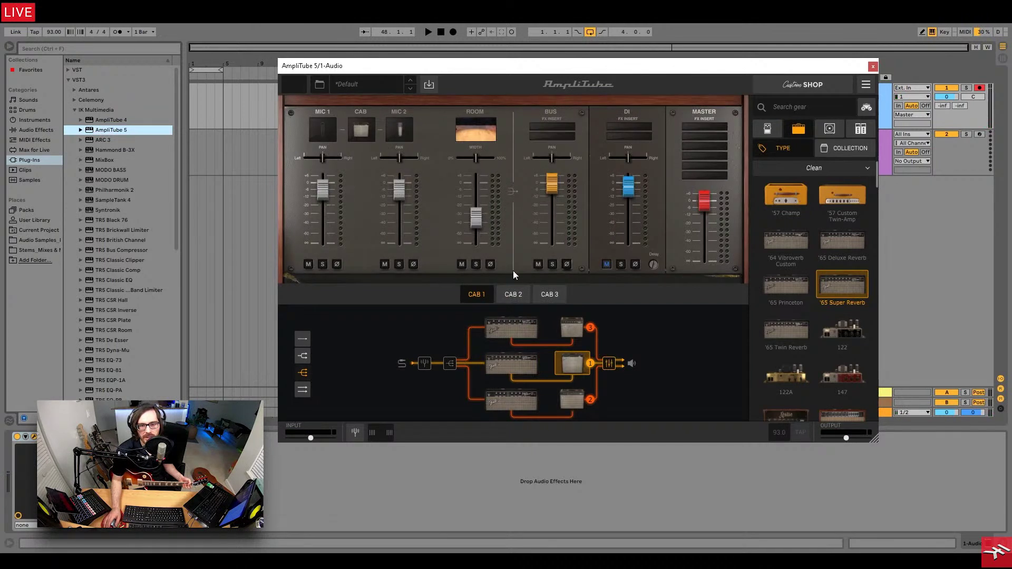
{"action": "left_click", "coordinate": [523, 289]}
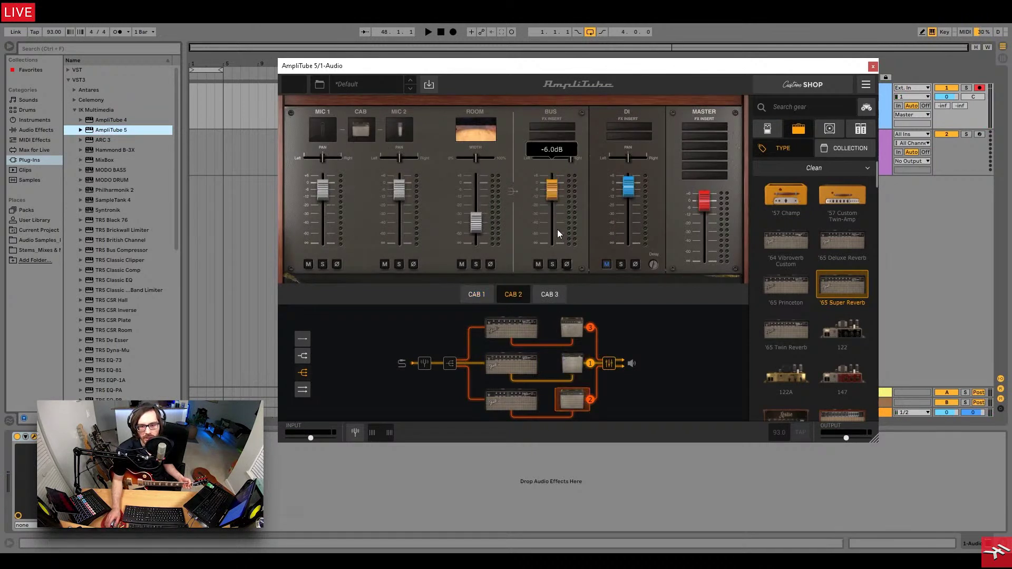
{"action": "left_click", "coordinate": [552, 293]}
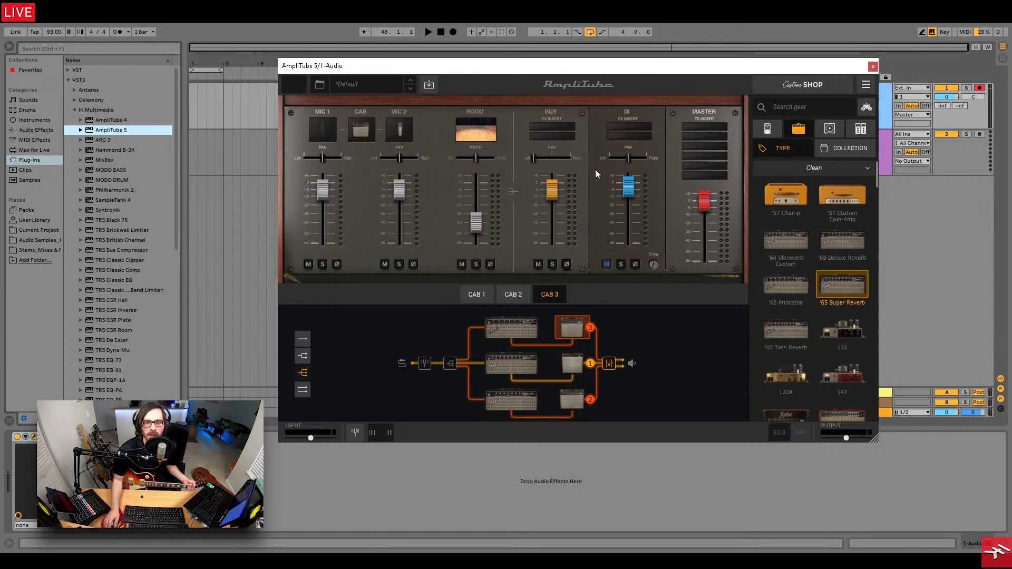
{"action": "left_click", "coordinate": [513, 291]}
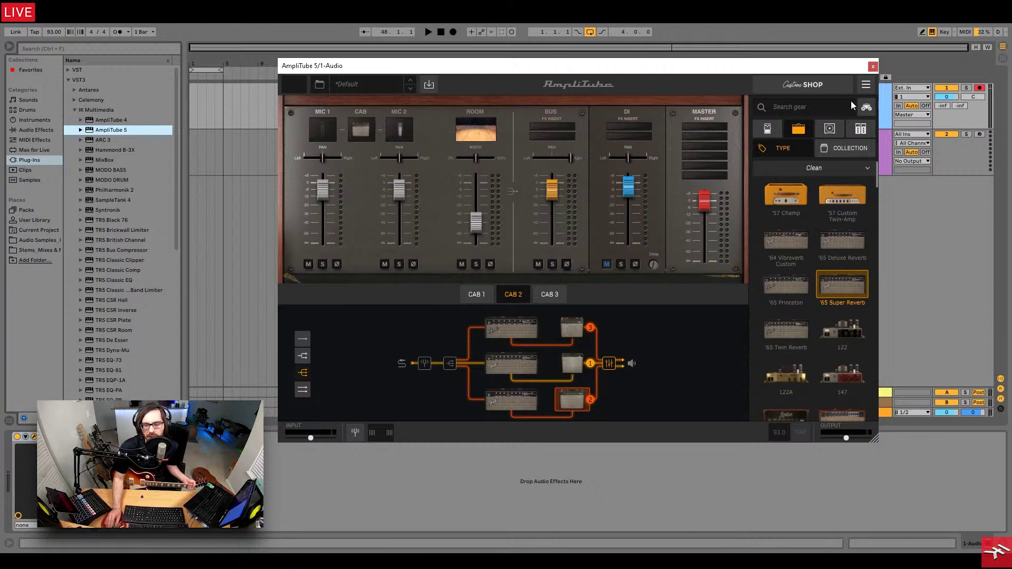
Insert a Plate Reverb rack unit before the three amps and open its controls.
{"action": "left_click", "coordinate": [861, 131]}
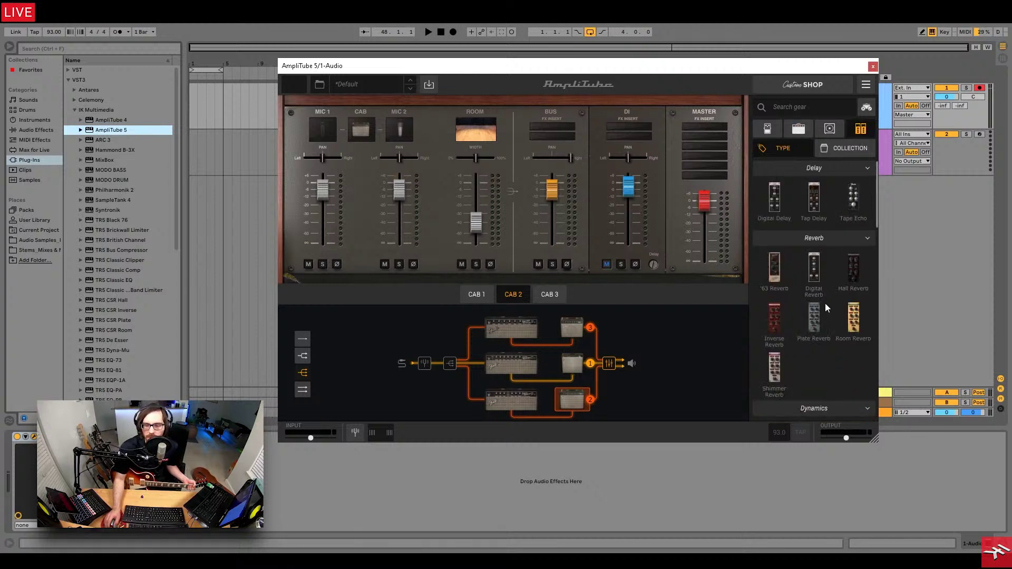
{"action": "left_click_drag", "start_coordinate": [820, 313], "coordinate": [456, 360]}
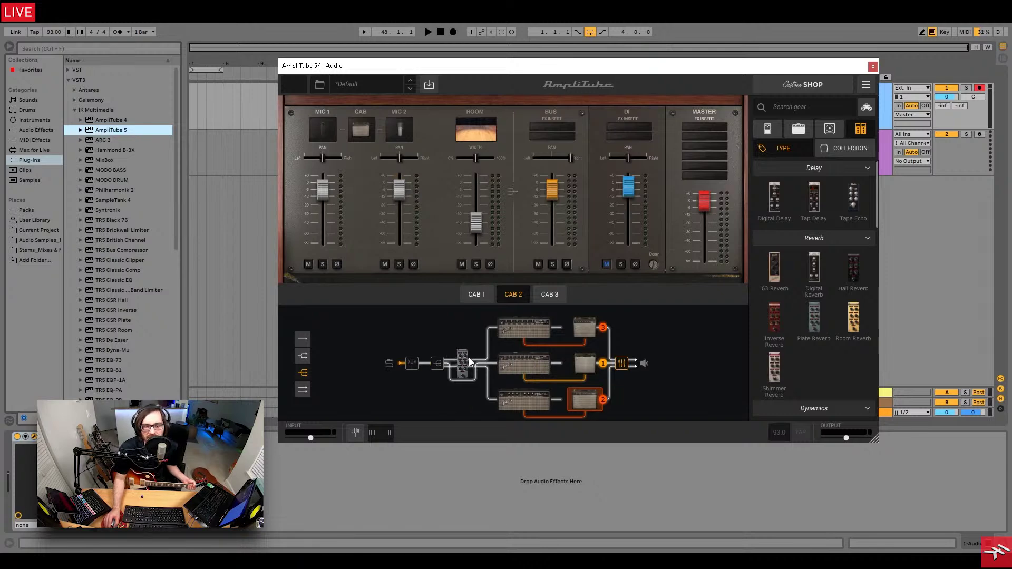
{"action": "left_click", "coordinate": [471, 358]}
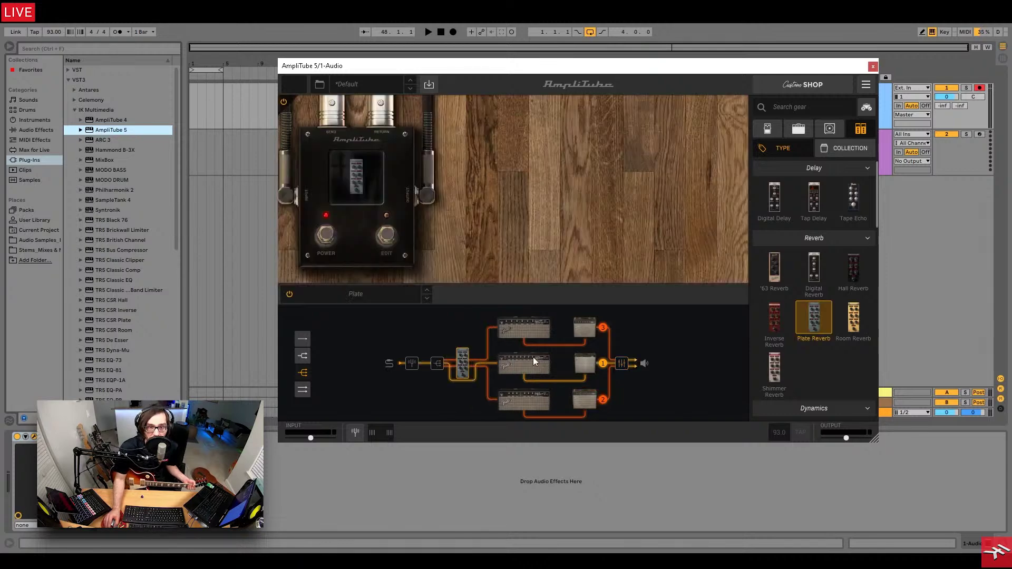
{"action": "left_click", "coordinate": [385, 236]}
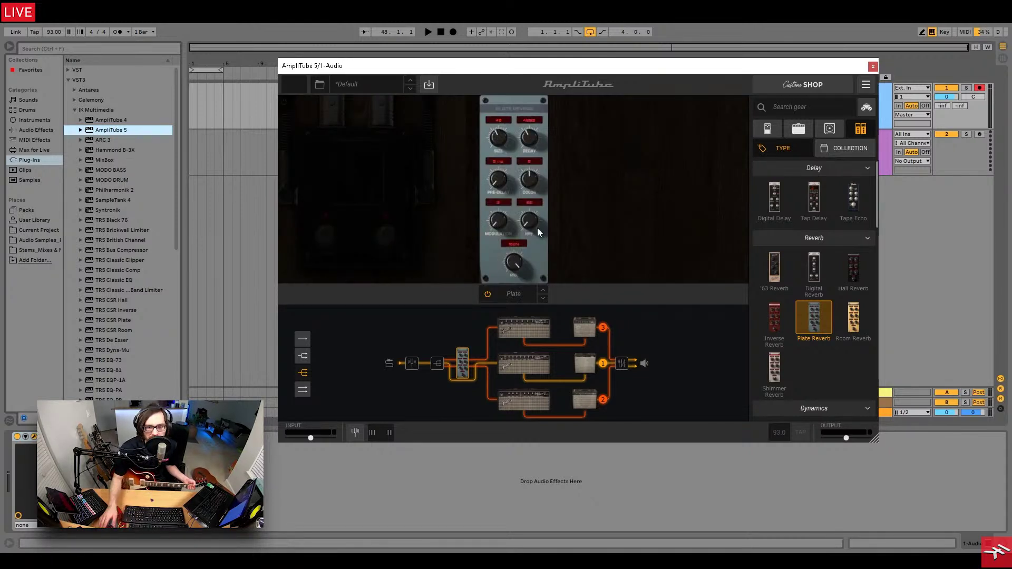
Turn the built-in reverb down to its minimum of 1.0 on the '65 Princeton, '65 Super Reverb and '65 Deluxe Reverb amps.
{"action": "left_click", "coordinate": [519, 330]}
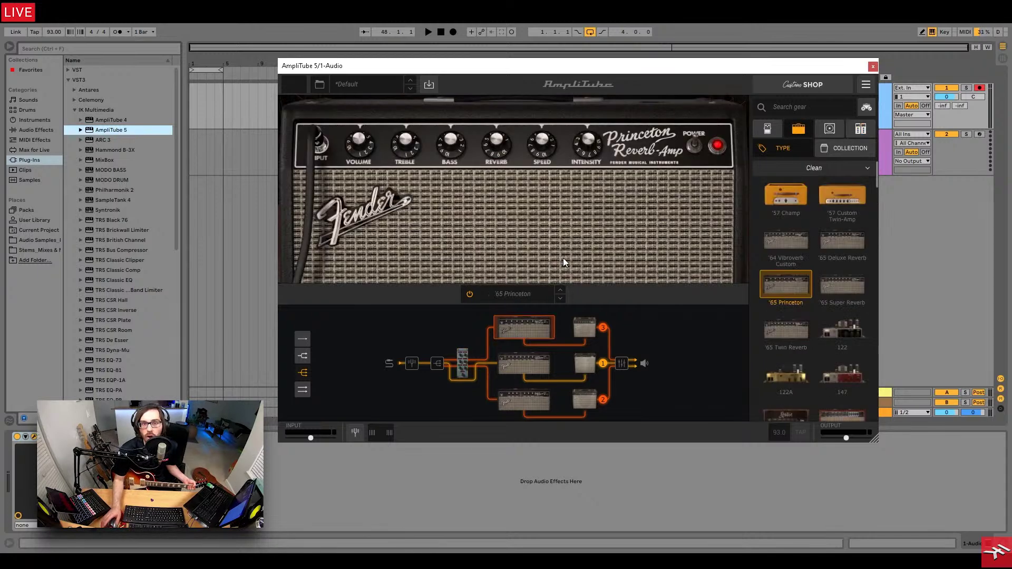
{"action": "left_click_drag", "start_coordinate": [496, 143], "coordinate": [465, 238]}
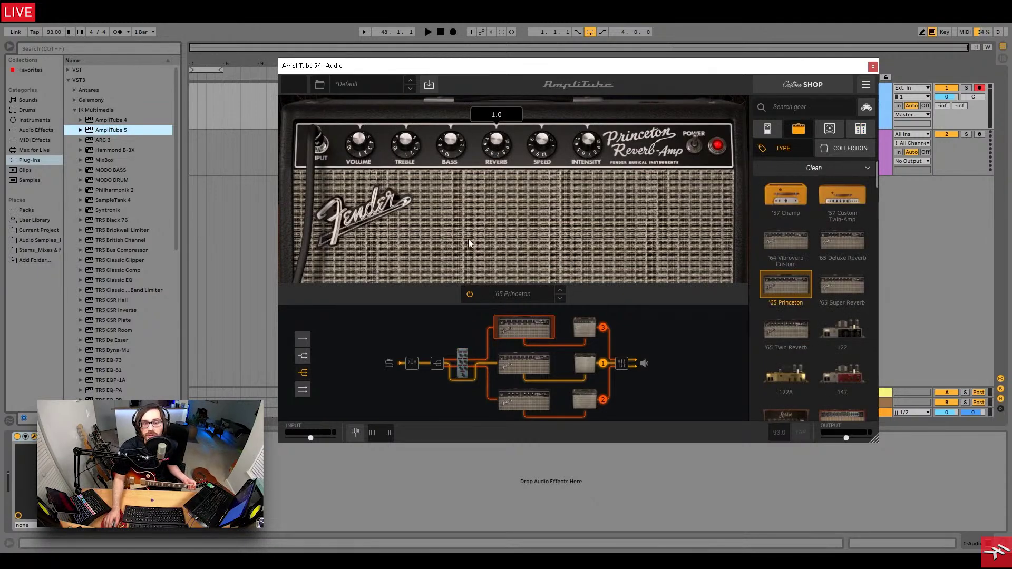
{"action": "left_click", "coordinate": [527, 359]}
{"action": "left_click_drag", "start_coordinate": [523, 143], "coordinate": [491, 234]}
{"action": "left_click", "coordinate": [538, 402]}
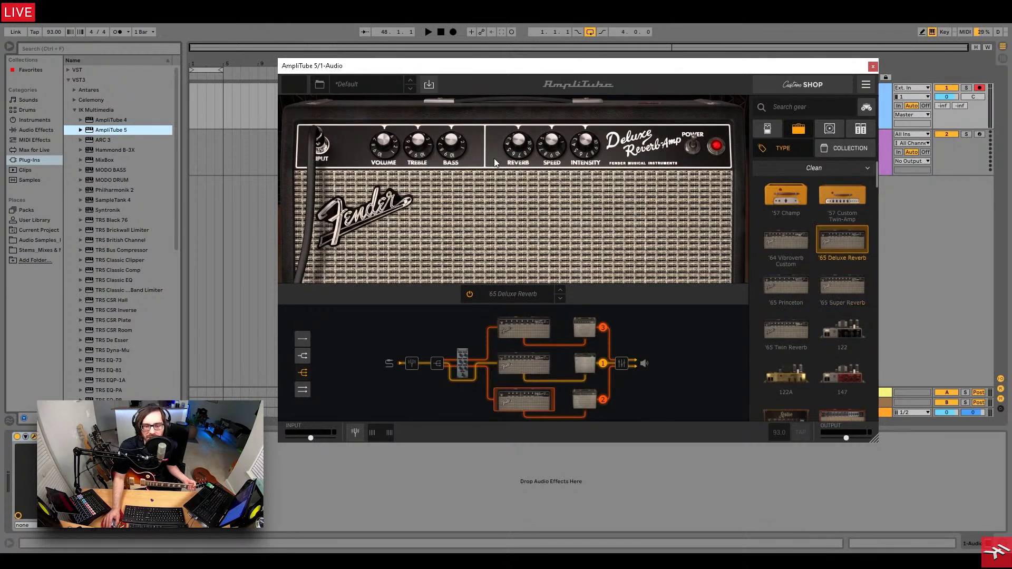
{"action": "left_click_drag", "start_coordinate": [517, 141], "coordinate": [509, 253]}
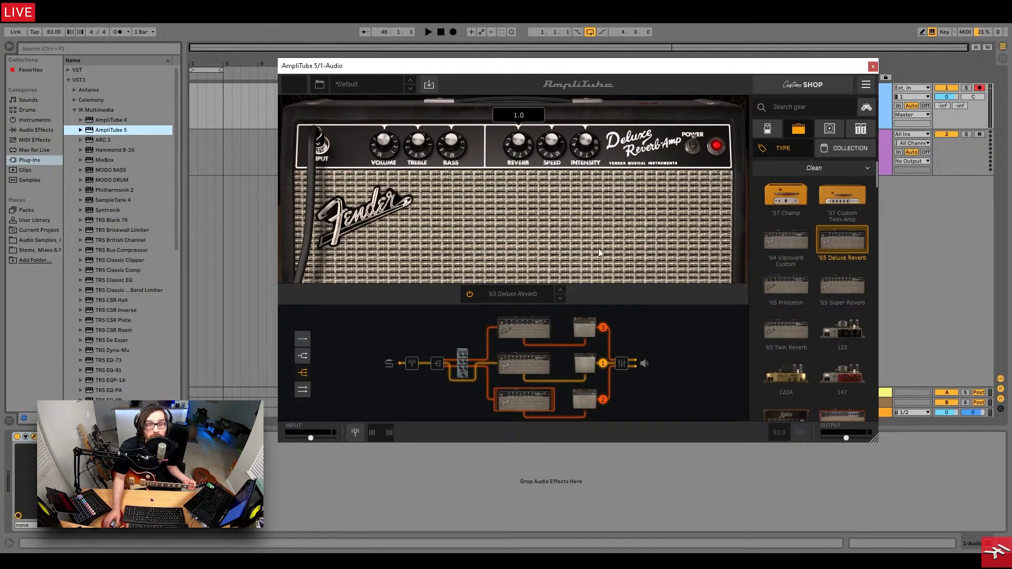
Turn the room microphone volume all the way down in the mixers of the three cabinets.
{"action": "left_click", "coordinate": [586, 326]}
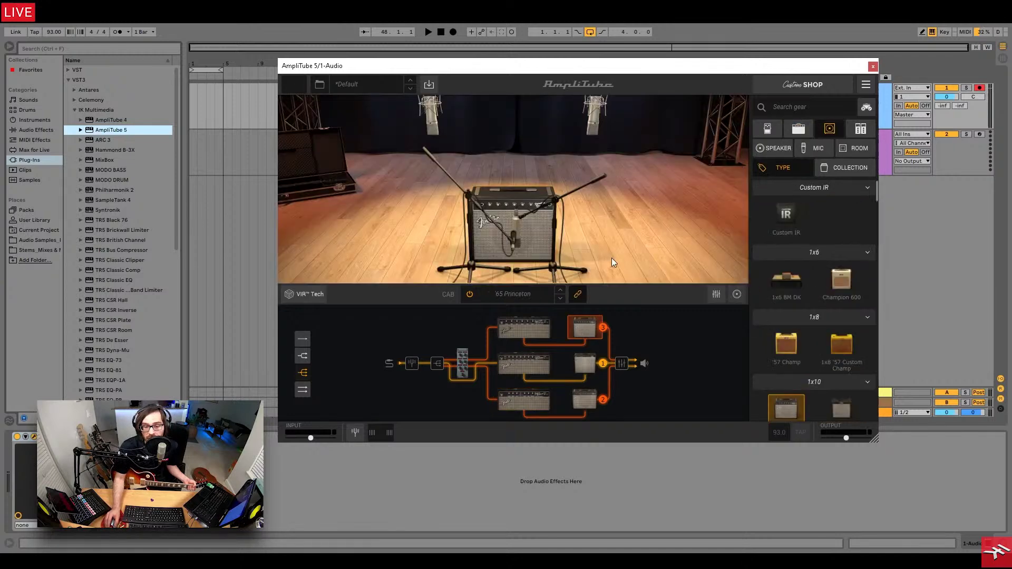
{"action": "left_click", "coordinate": [715, 295]}
{"action": "mouse_move", "coordinate": [673, 197]}
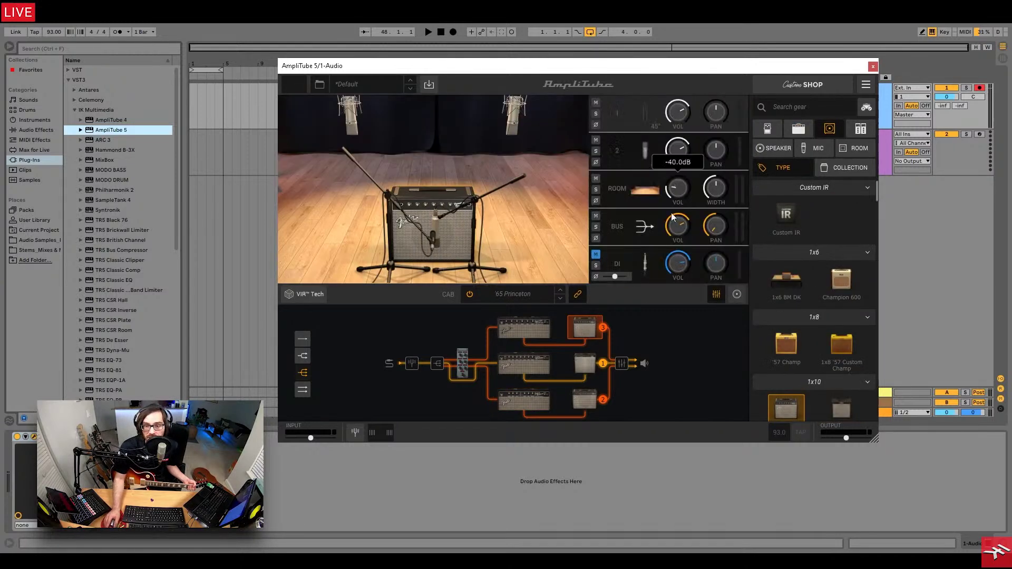
{"action": "left_click", "coordinate": [581, 367]}
{"action": "left_click_drag", "start_coordinate": [678, 186], "coordinate": [698, 248]}
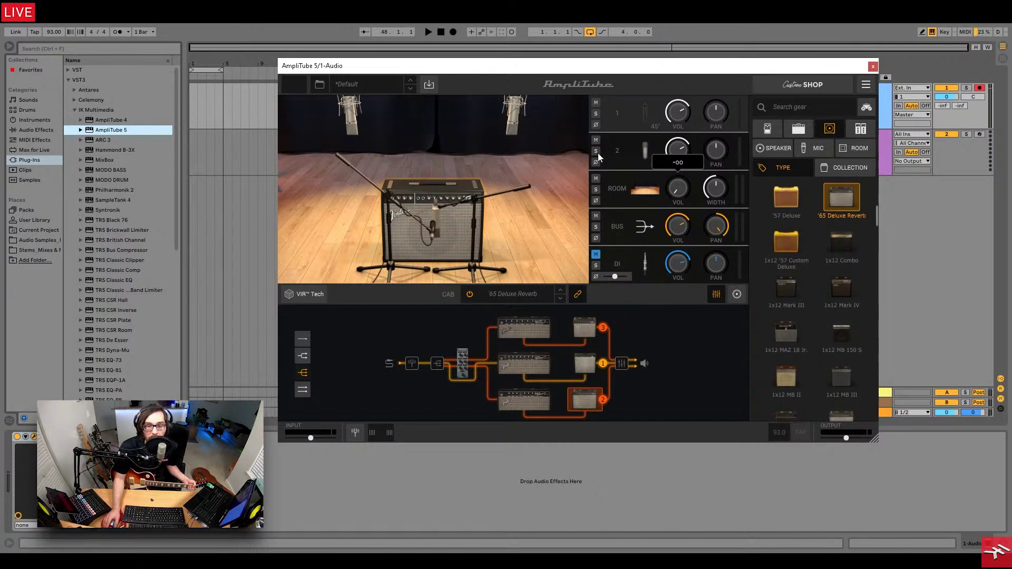
Lower the mix of the plate reverb placed before the amps.
{"action": "left_click", "coordinate": [462, 360]}
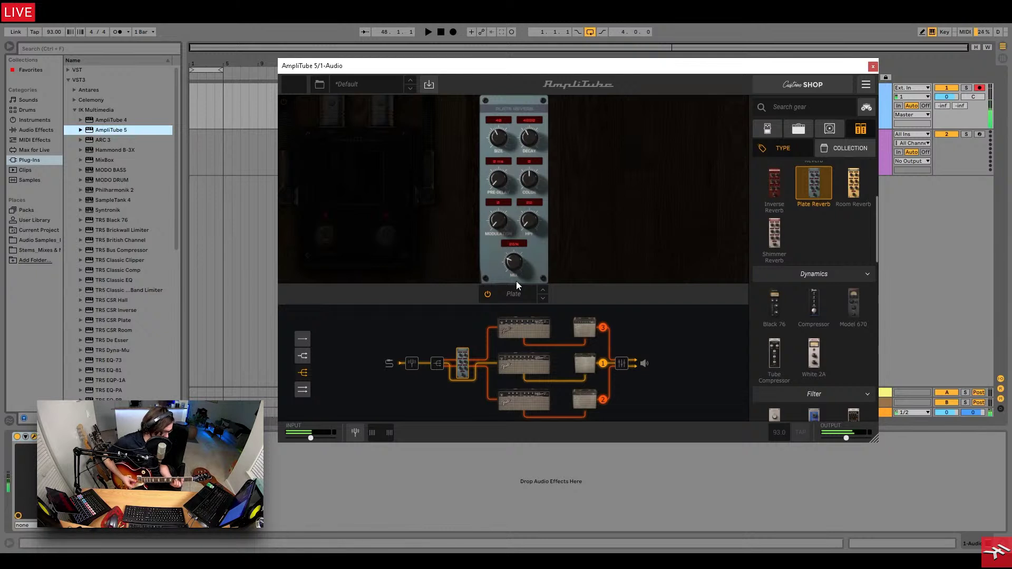
Set the bus level to -12 dB in the mixer of cabinet 2.
{"action": "left_click", "coordinate": [621, 366]}
{"action": "left_click_drag", "start_coordinate": [551, 193], "coordinate": [553, 201]}
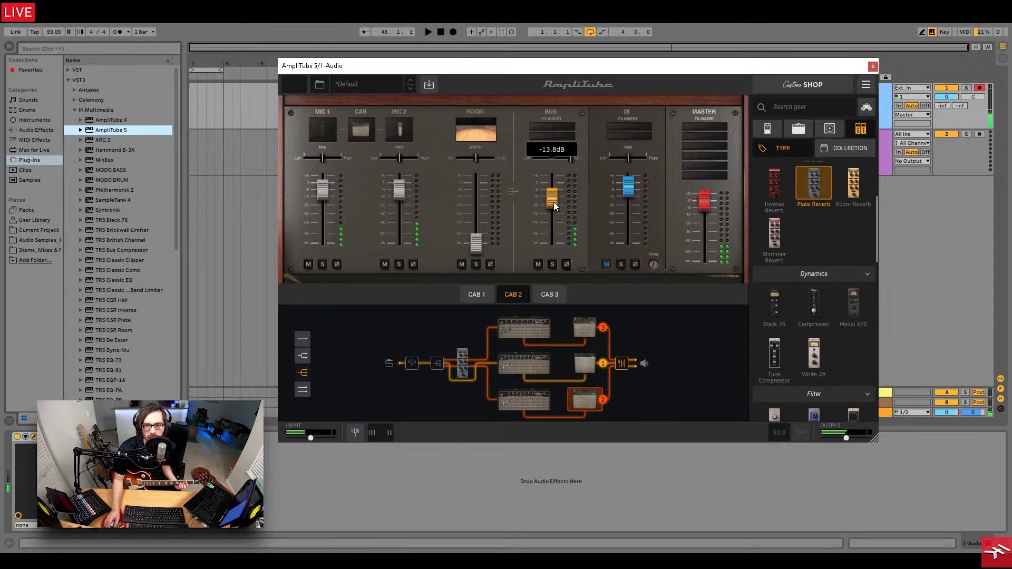
{"action": "double_click", "coordinate": [554, 150]}
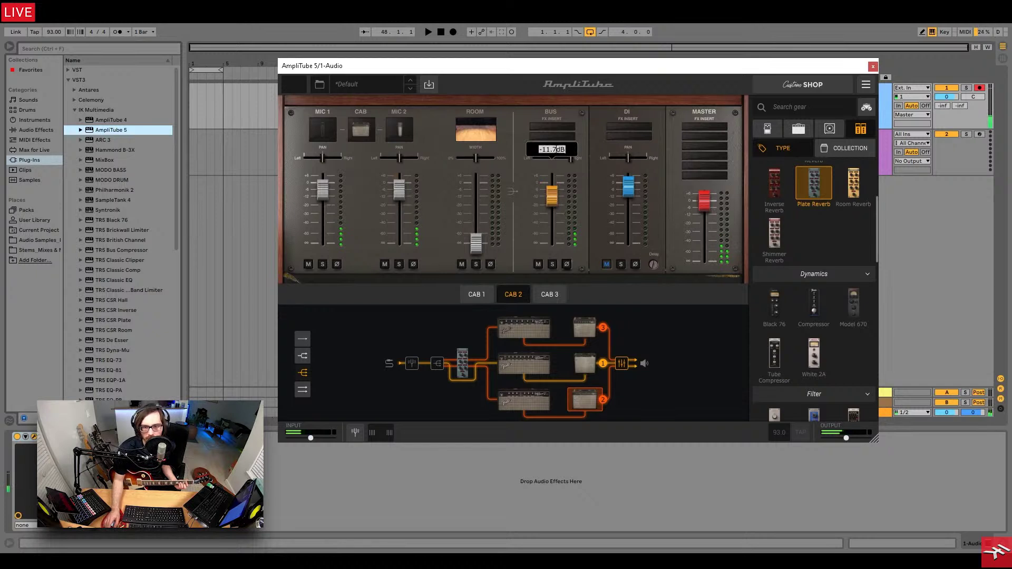
{"action": "type", "text": "-12"}
{"action": "key", "text": "Return"}
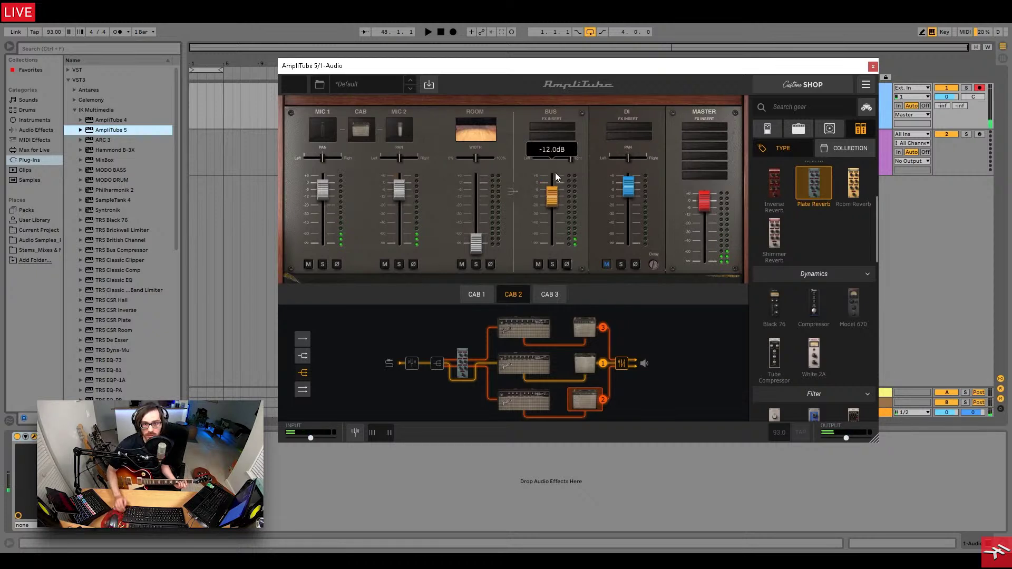
Compare the bus levels in the mixers of cabinets 1, 2 and 3.
{"action": "left_click", "coordinate": [549, 293]}
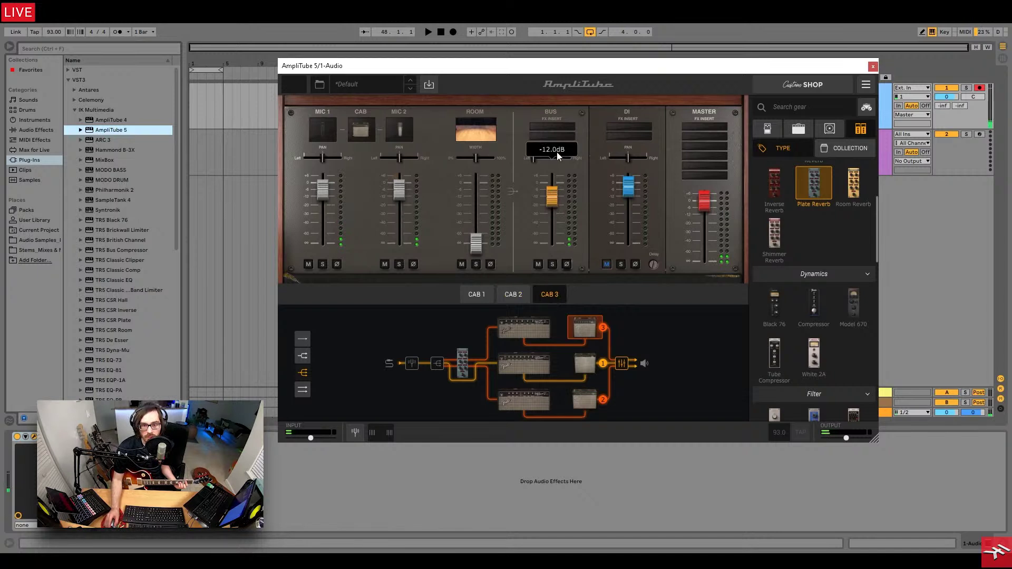
{"action": "left_click", "coordinate": [513, 294]}
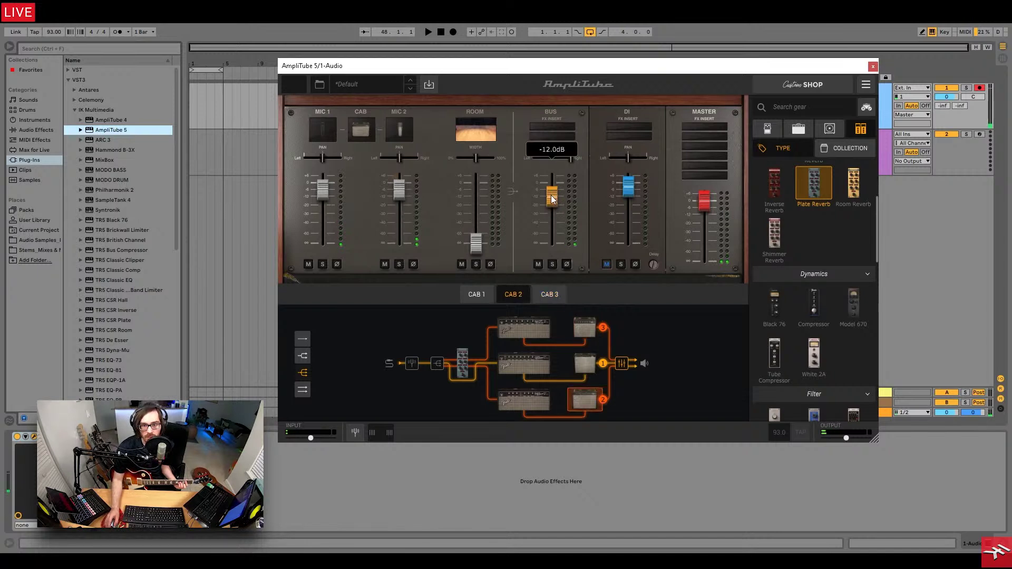
{"action": "left_click", "coordinate": [553, 294]}
{"action": "left_click", "coordinate": [479, 297]}
{"action": "left_click", "coordinate": [518, 296]}
{"action": "left_click", "coordinate": [545, 296]}
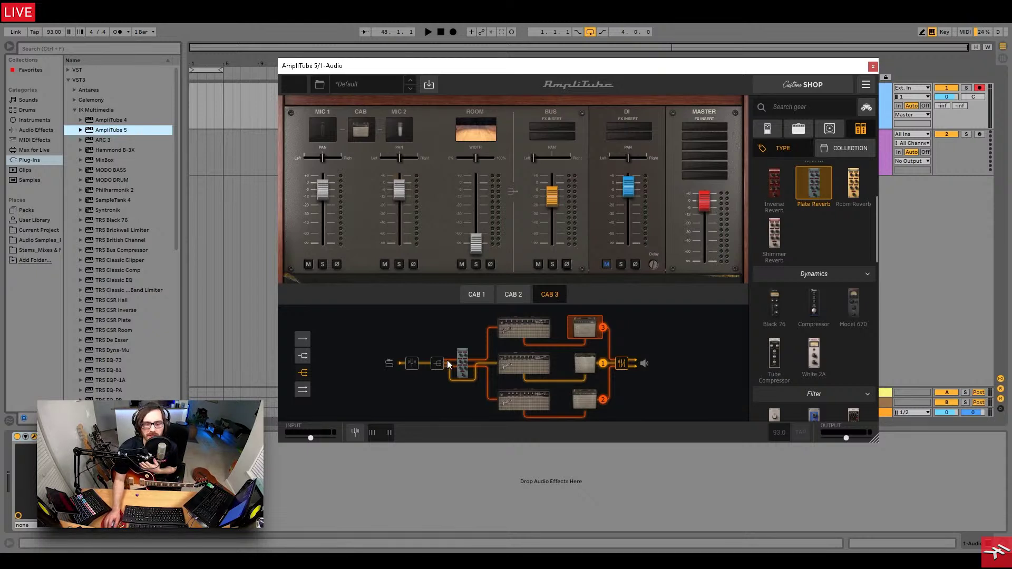
Insert a White 2A compressor followed by a Vintage EQ-1A in the master rack after the mixer.
{"action": "left_click", "coordinate": [461, 364]}
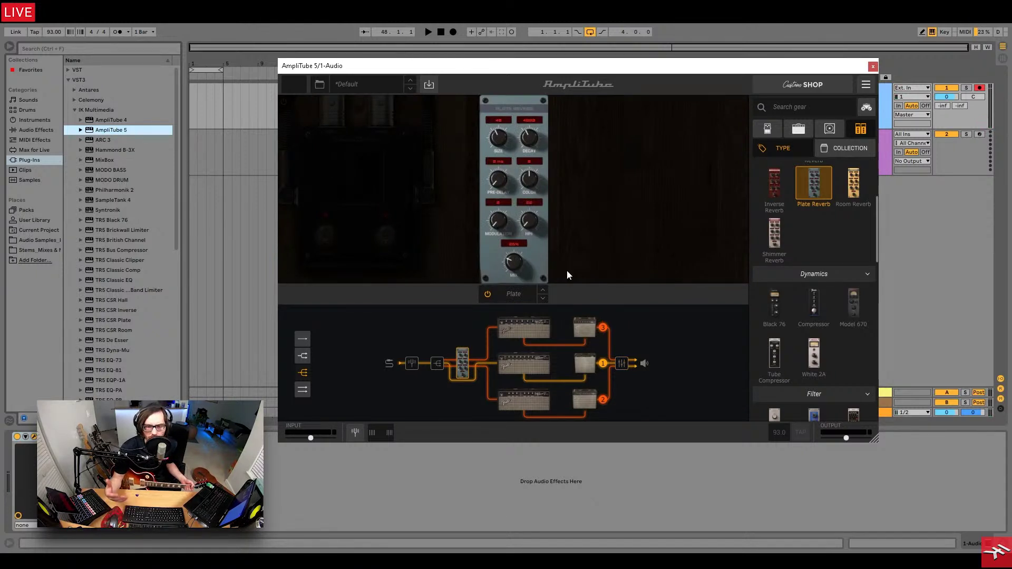
{"action": "left_click_drag", "start_coordinate": [821, 348], "coordinate": [654, 363]}
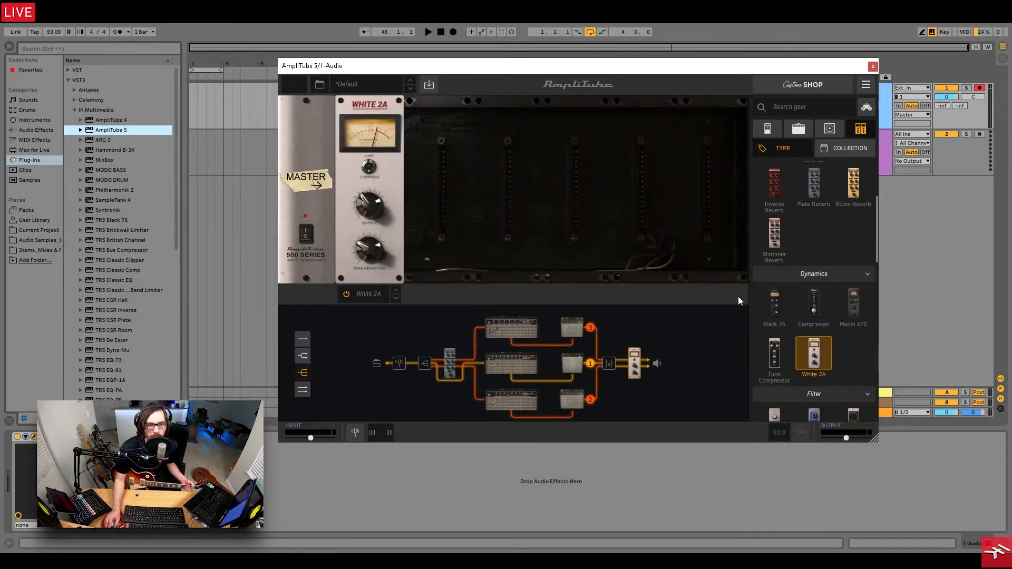
{"action": "left_click_drag", "start_coordinate": [875, 230], "coordinate": [455, 185]}
{"action": "left_click", "coordinate": [421, 222]}
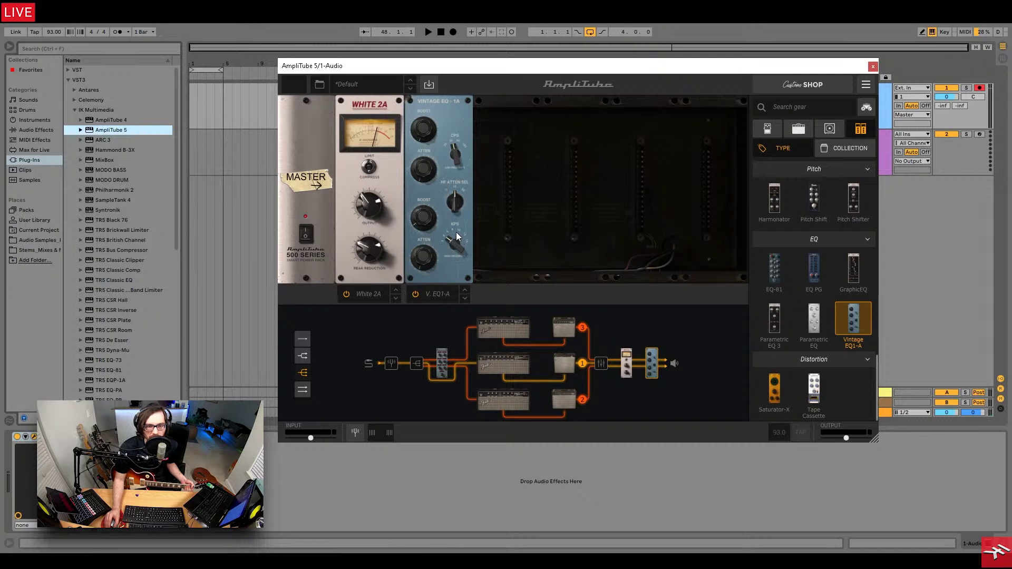
Adjust the low boost on the master Vintage EQ-1A and turn up its low CPS frequency selector.
{"action": "left_click_drag", "start_coordinate": [425, 126], "coordinate": [425, 100]}
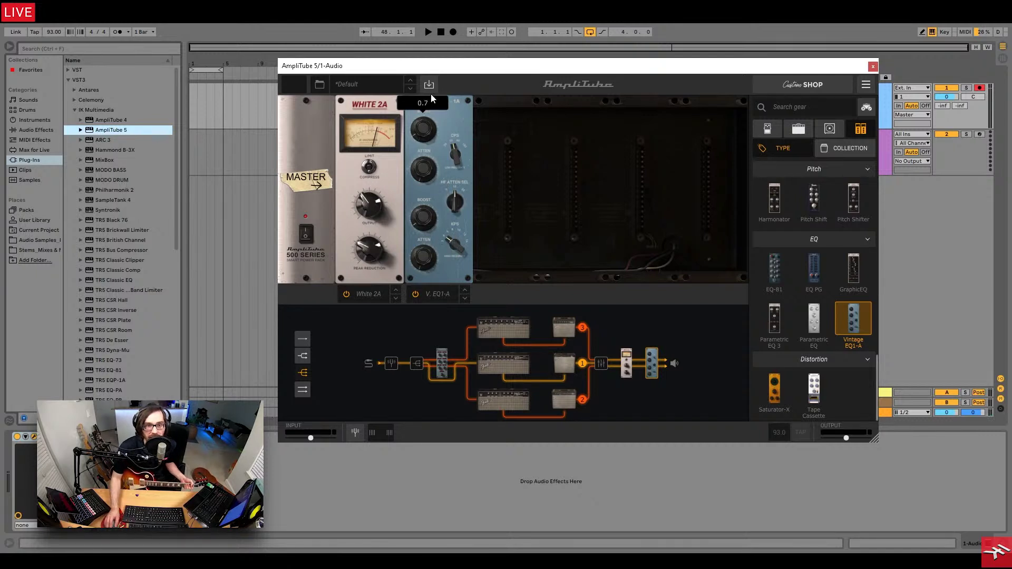
{"action": "left_click_drag", "start_coordinate": [452, 153], "coordinate": [460, 109]}
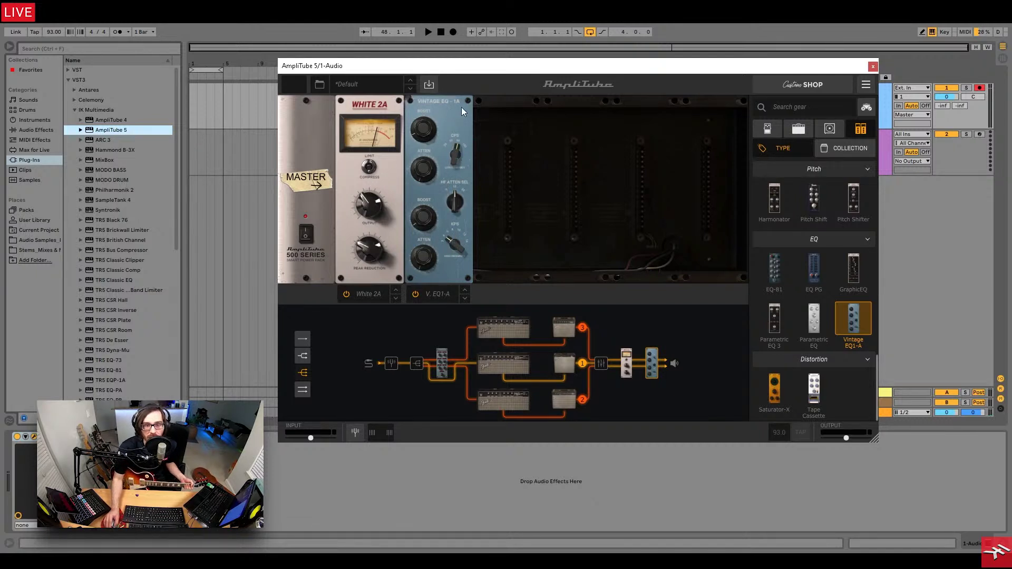
{"action": "left_click_drag", "start_coordinate": [423, 149], "coordinate": [419, 130]}
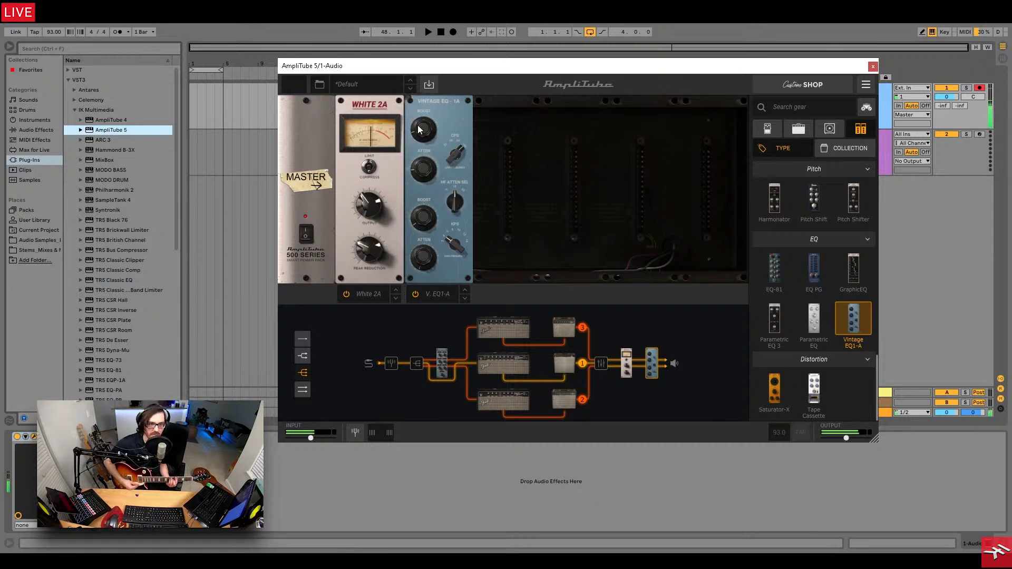
{"action": "mouse_move", "coordinate": [420, 187]}
{"action": "left_mouse_down"}
{"action": "mouse_move", "coordinate": [406, 170]}
{"action": "mouse_move", "coordinate": [411, 191]}
{"action": "left_mouse_up"}
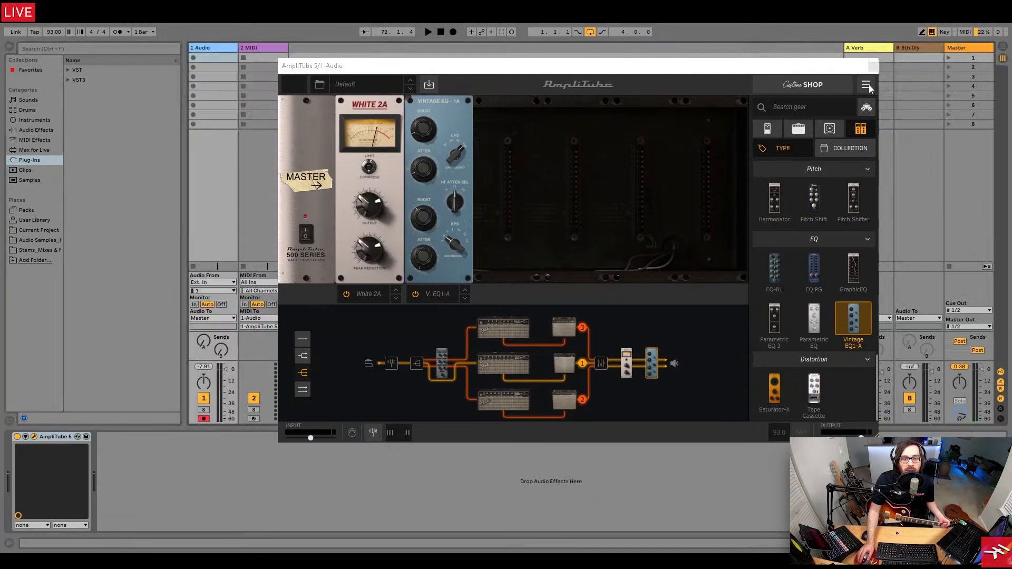
Look at the Stomp Stereo parameters in the plug-in's automation settings and leave without making an assignment.
{"action": "left_click", "coordinate": [867, 85]}
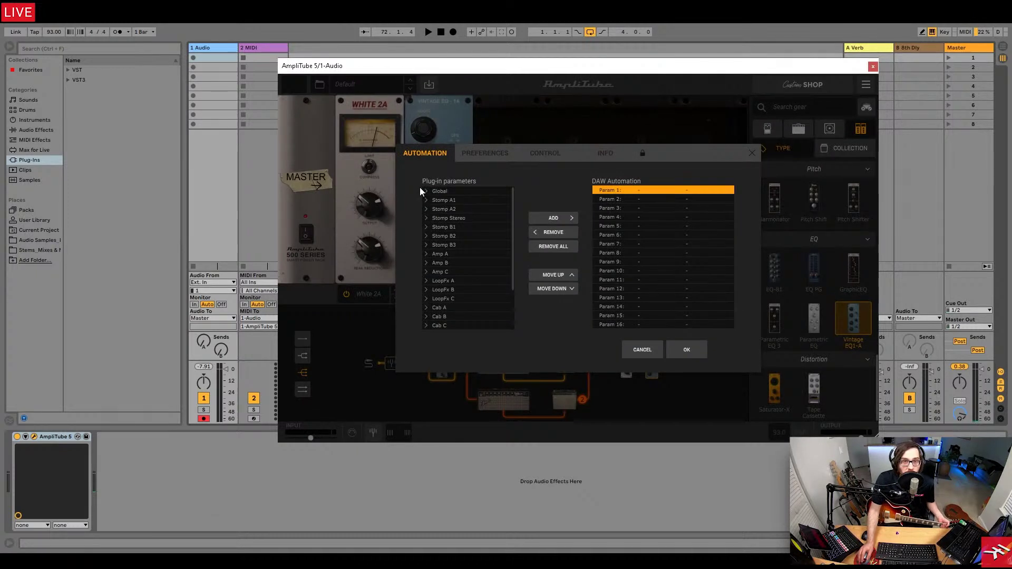
{"action": "left_click", "coordinate": [427, 219]}
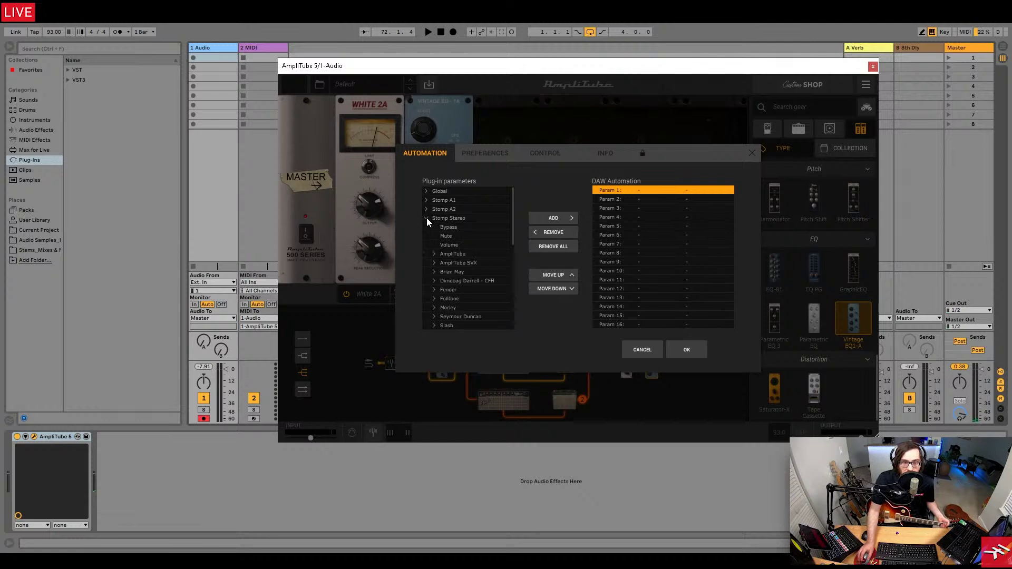
{"action": "left_click", "coordinate": [428, 219]}
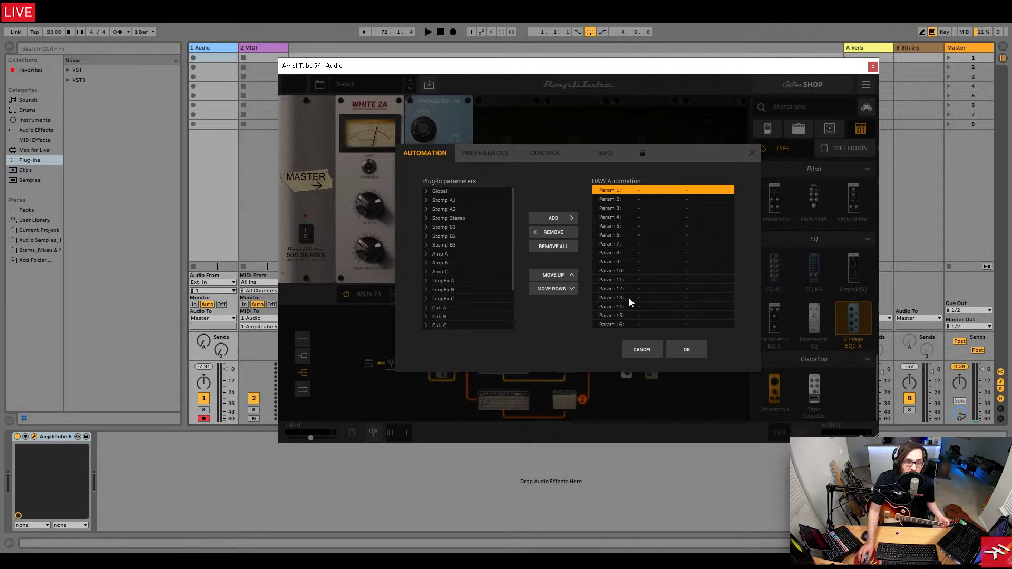
{"action": "left_click", "coordinate": [639, 349]}
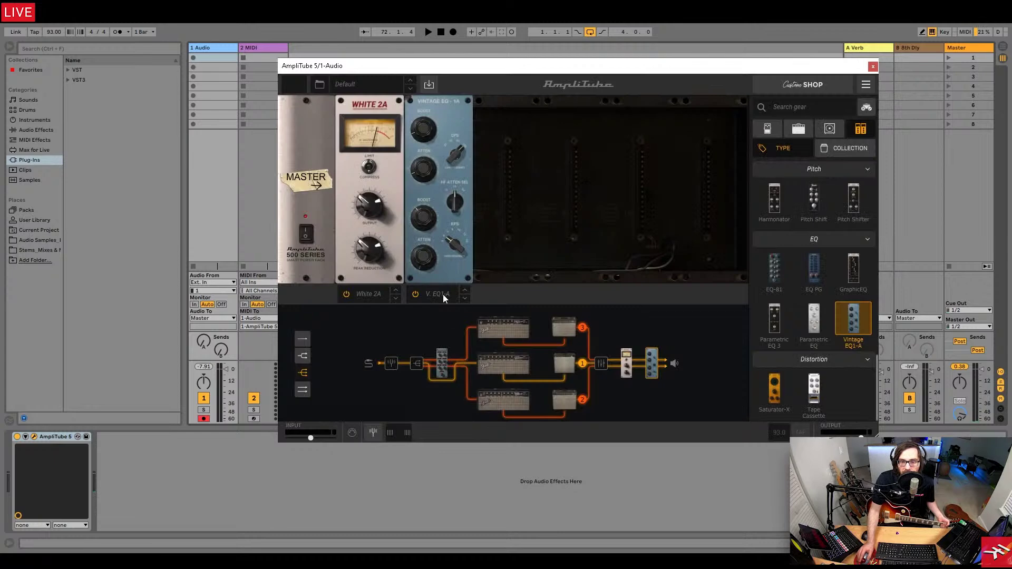
Assign the plate reverb's modulation control to automation Param 1.
{"action": "left_click", "coordinate": [442, 355]}
{"action": "right_click", "coordinate": [498, 223]}
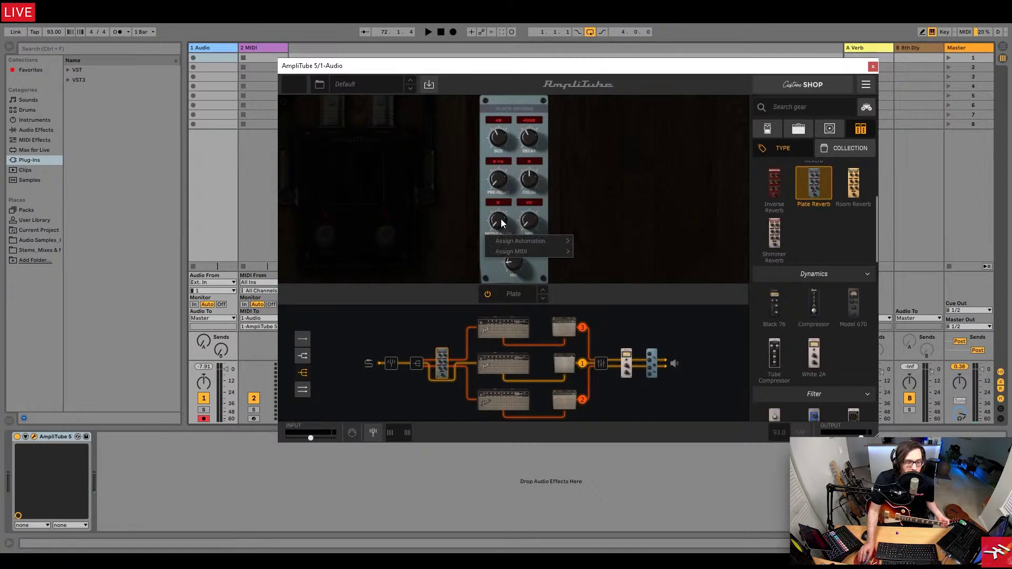
{"action": "mouse_move", "coordinate": [558, 242]}
{"action": "mouse_move", "coordinate": [606, 242]}
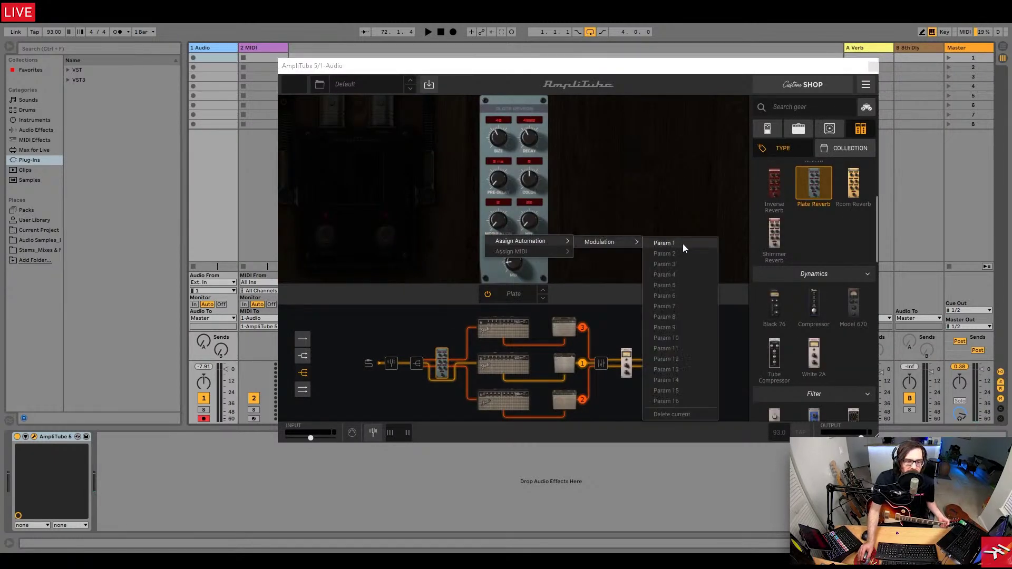
{"action": "left_click", "coordinate": [682, 243]}
Unfold the AmpliTube 5 device parameters in Ableton Live and sweep Param 1 up to 100 and back to 0.
{"action": "left_click", "coordinate": [25, 437]}
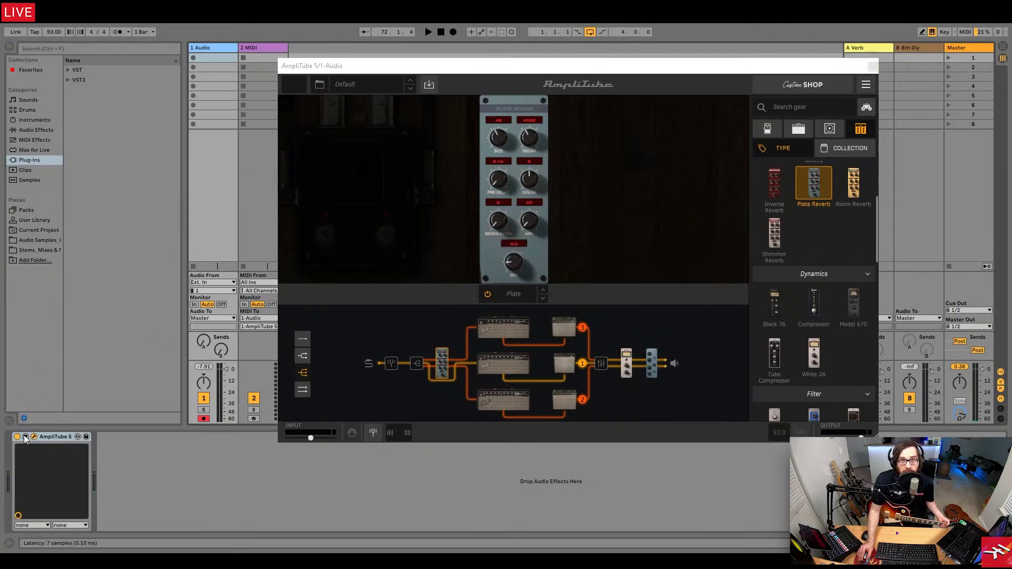
{"action": "left_click_drag", "start_coordinate": [119, 456], "coordinate": [133, 457]}
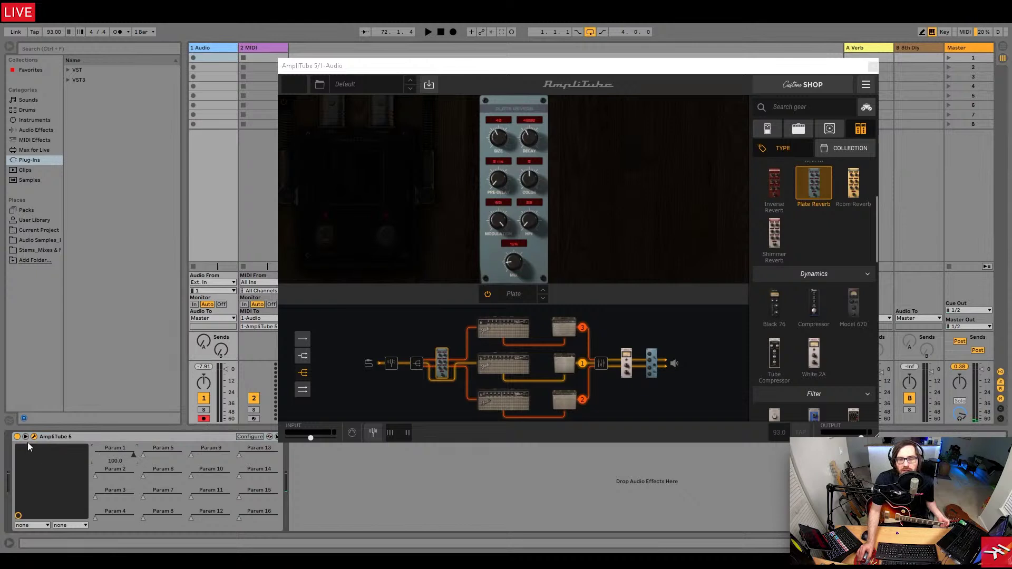
{"action": "left_click_drag", "start_coordinate": [105, 454], "coordinate": [96, 457]}
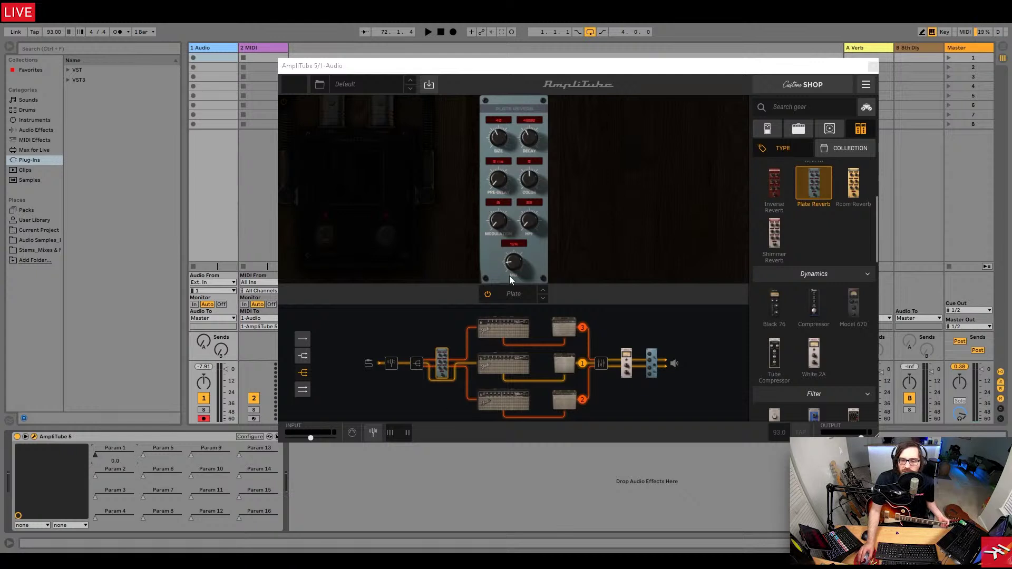
Delete the automation assignment of the plate reverb's modulation control.
{"action": "right_click", "coordinate": [501, 224]}
{"action": "mouse_move", "coordinate": [526, 241]}
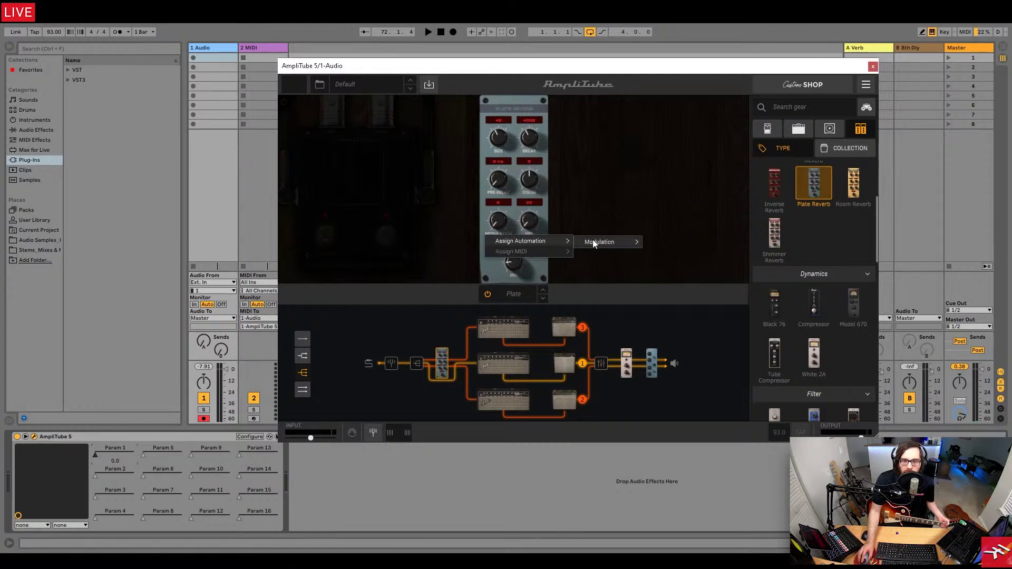
{"action": "mouse_move", "coordinate": [591, 241]}
{"action": "left_click", "coordinate": [691, 413]}
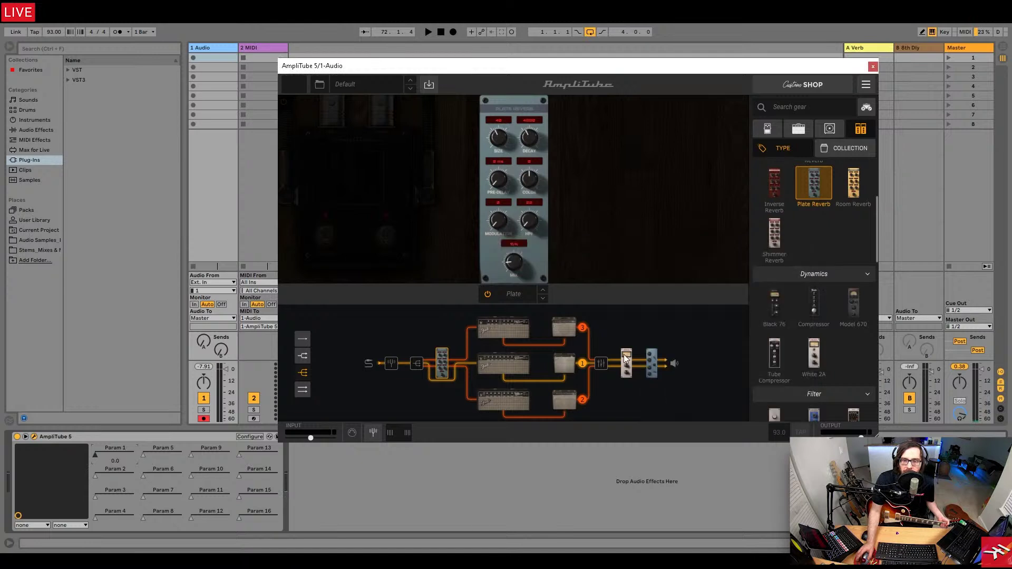
Assign the plate reverb's mix control to automation Param 1 and raise Param 1 to 100 in the device.
{"action": "right_click", "coordinate": [514, 267]}
{"action": "mouse_move", "coordinate": [574, 283]}
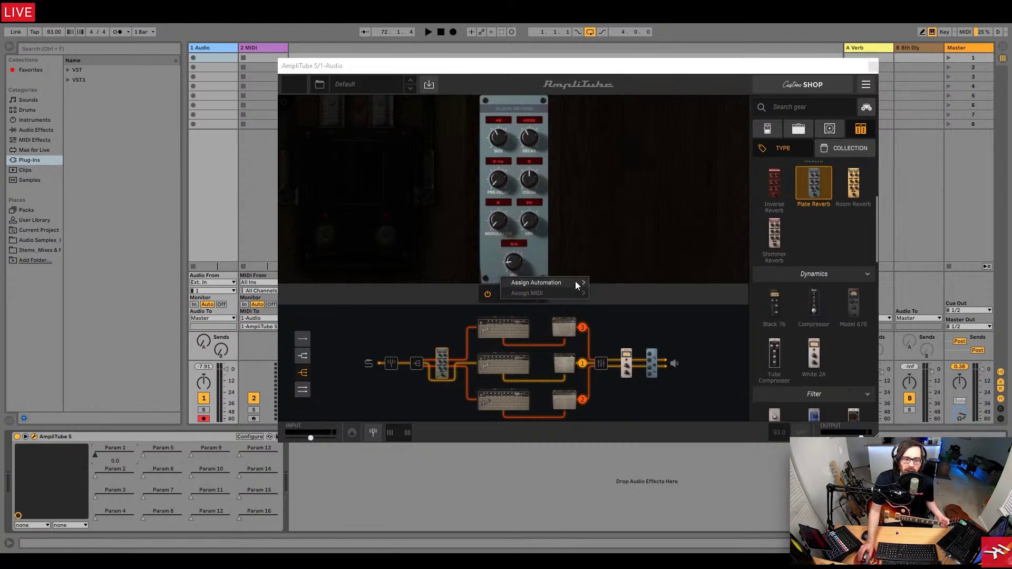
{"action": "mouse_move", "coordinate": [630, 289]}
{"action": "left_click", "coordinate": [672, 284]}
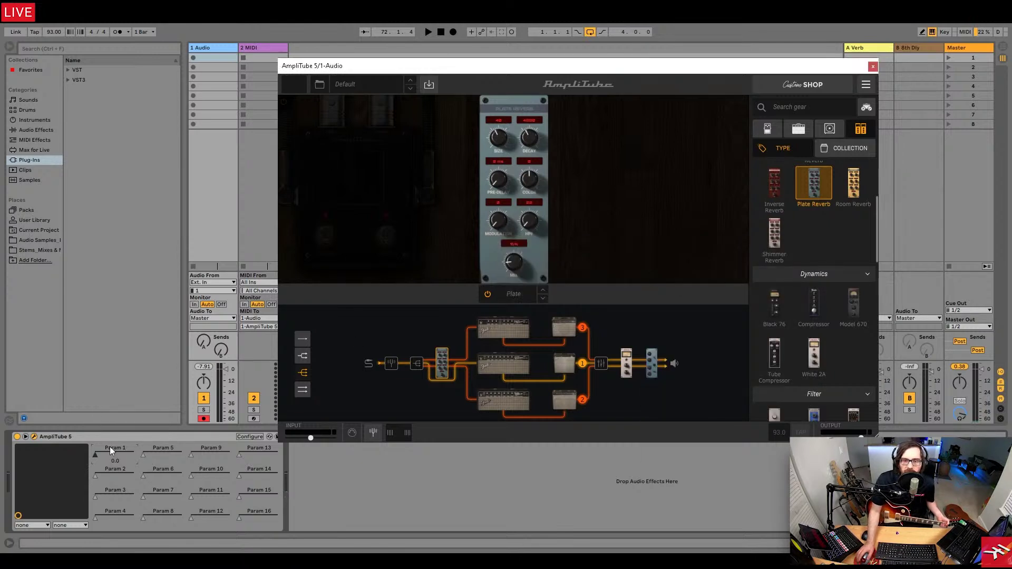
{"action": "left_click_drag", "start_coordinate": [111, 455], "coordinate": [133, 454]}
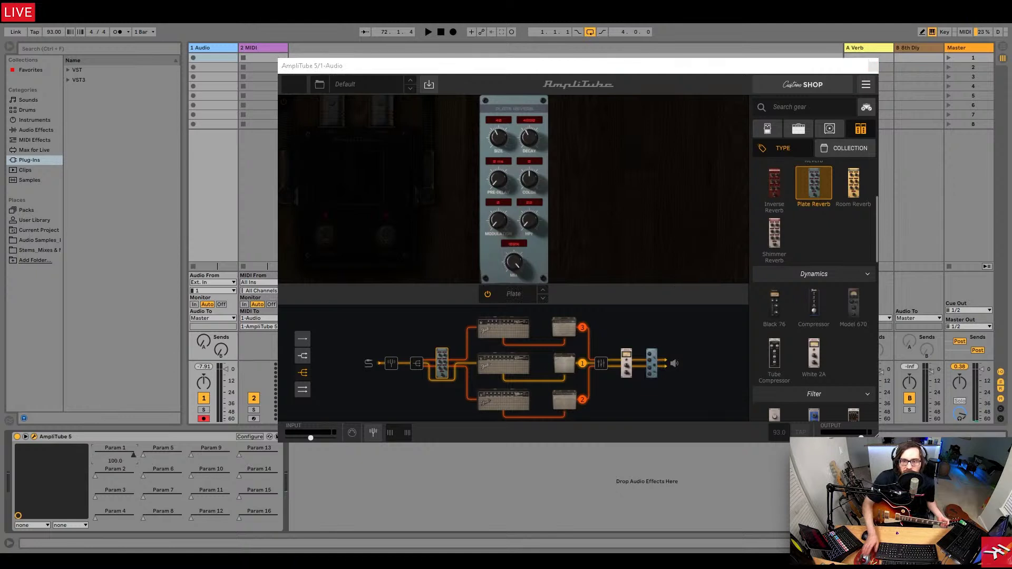
Examine the automatable Cab A parameters, including the 4x10+tw Bass microphone positions, in the automation settings.
{"action": "left_click", "coordinate": [866, 86]}
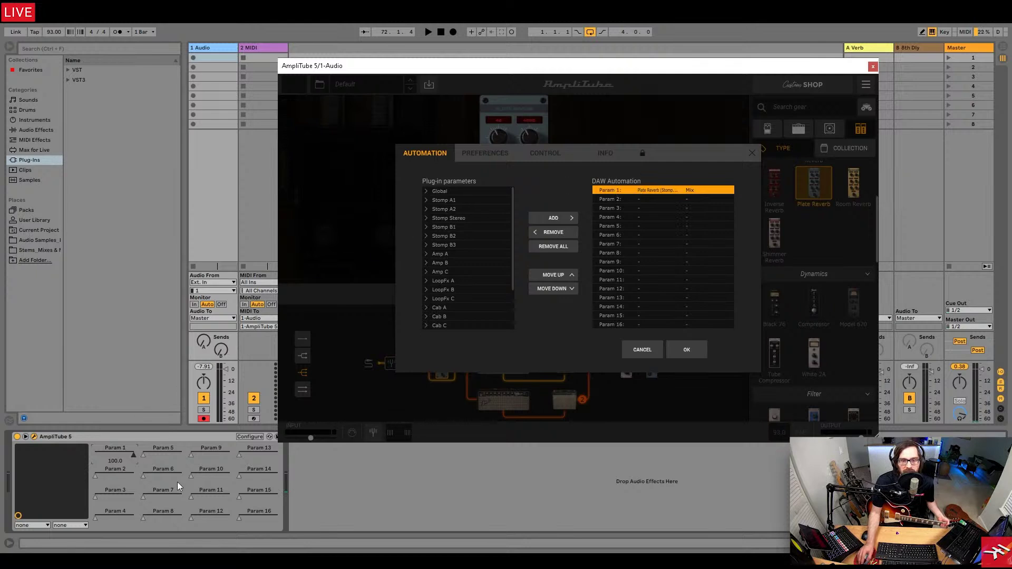
{"action": "left_click", "coordinate": [426, 308]}
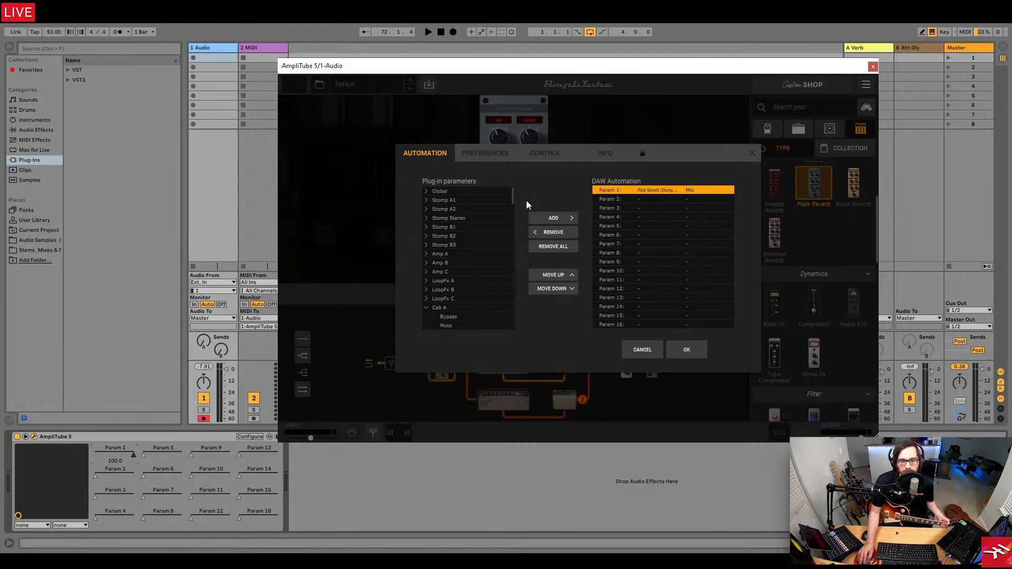
{"action": "left_click_drag", "start_coordinate": [513, 198], "coordinate": [514, 211]}
{"action": "left_click", "coordinate": [434, 243]}
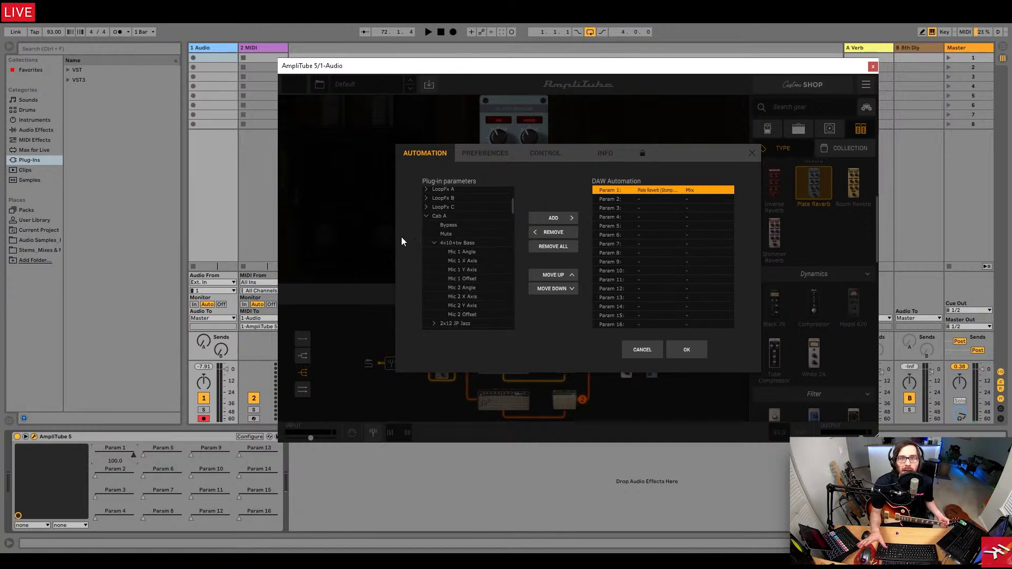
{"action": "left_click", "coordinate": [426, 215]}
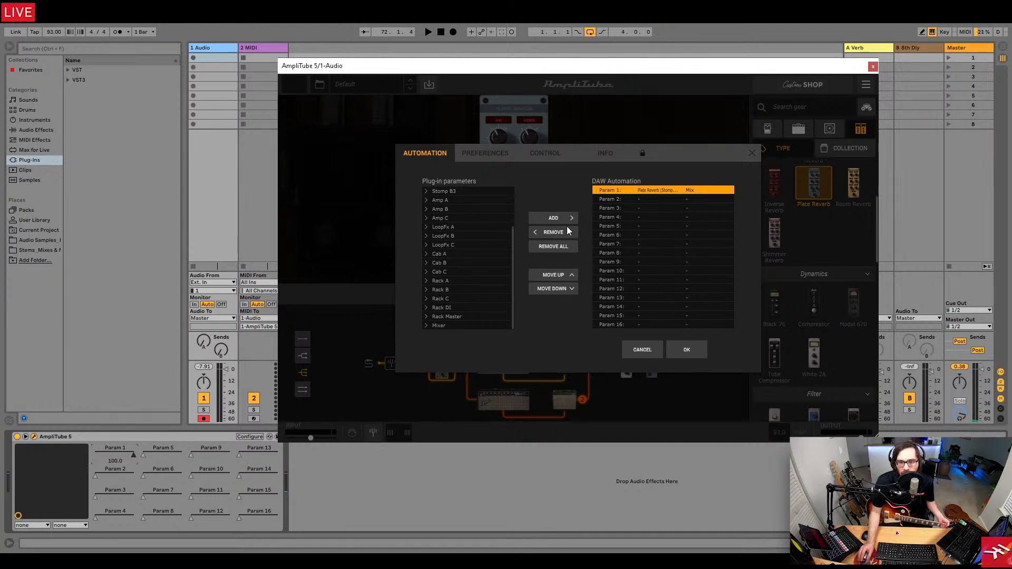
Move the plate reverb mix assignment down two slots and back up to Param 1, and accept the automation settings.
{"action": "left_click", "coordinate": [567, 289]}
{"action": "left_click", "coordinate": [567, 289]}
{"action": "left_click", "coordinate": [559, 277]}
{"action": "left_click", "coordinate": [559, 277]}
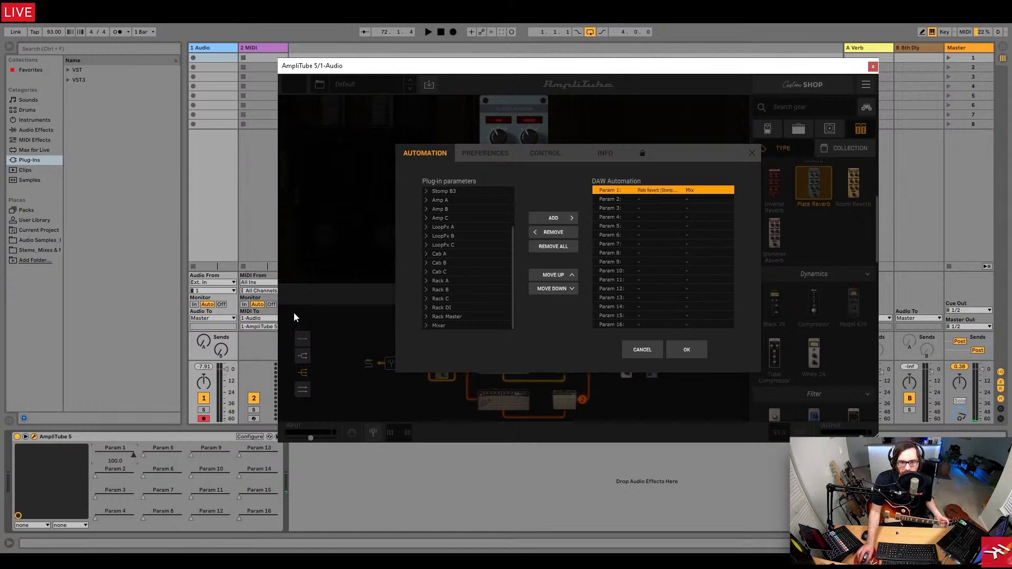
{"action": "left_click", "coordinate": [687, 349]}
Assign the plate reverb's modulation control to automation Param 2 and raise Param 2 to 100 in the device.
{"action": "right_click", "coordinate": [499, 223]}
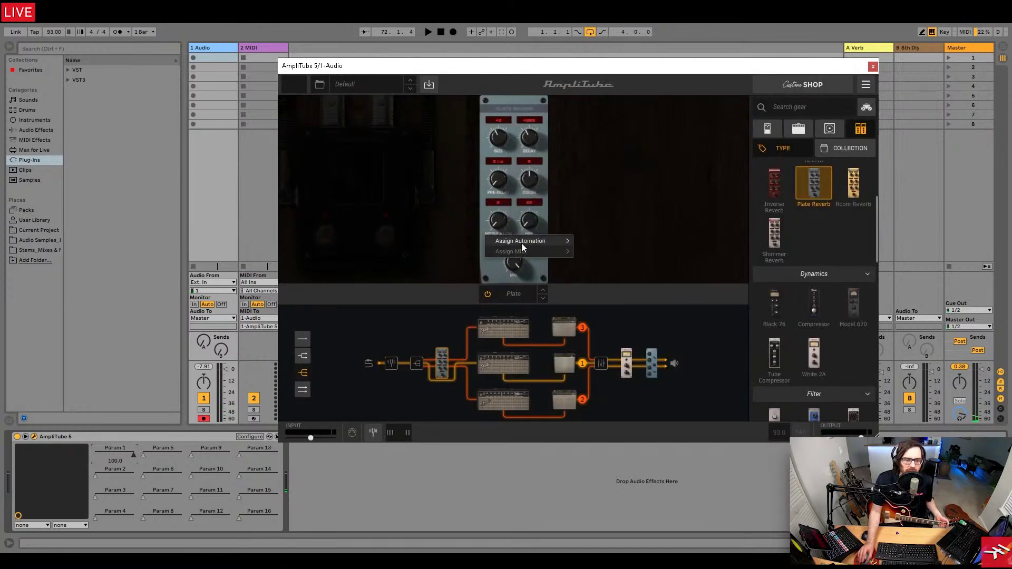
{"action": "left_click", "coordinate": [669, 253]}
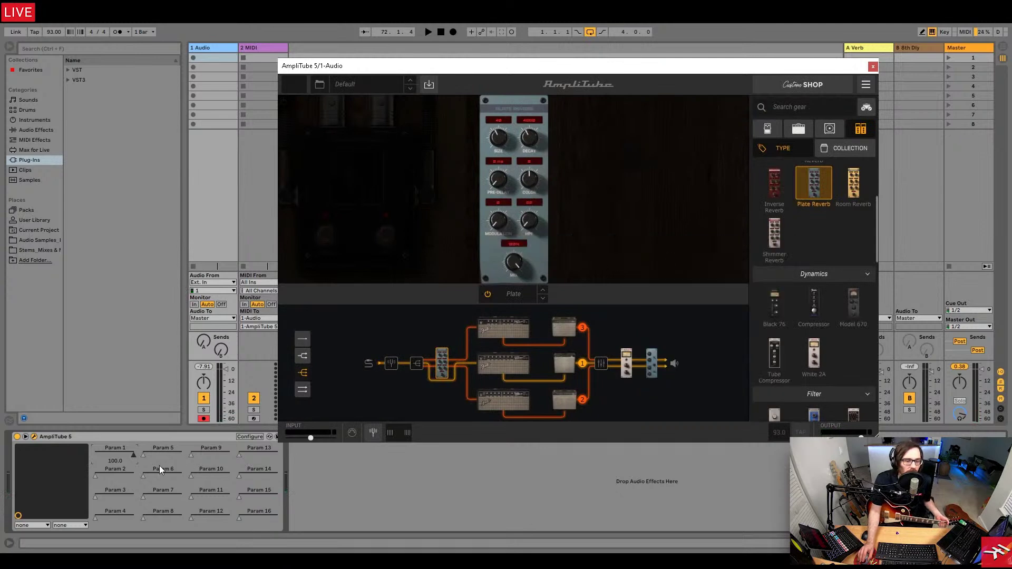
{"action": "left_click", "coordinate": [127, 477]}
{"action": "mouse_move", "coordinate": [116, 476]}
{"action": "left_mouse_down"}
{"action": "mouse_move", "coordinate": [100, 476]}
{"action": "mouse_move", "coordinate": [133, 477]}
{"action": "left_mouse_up"}
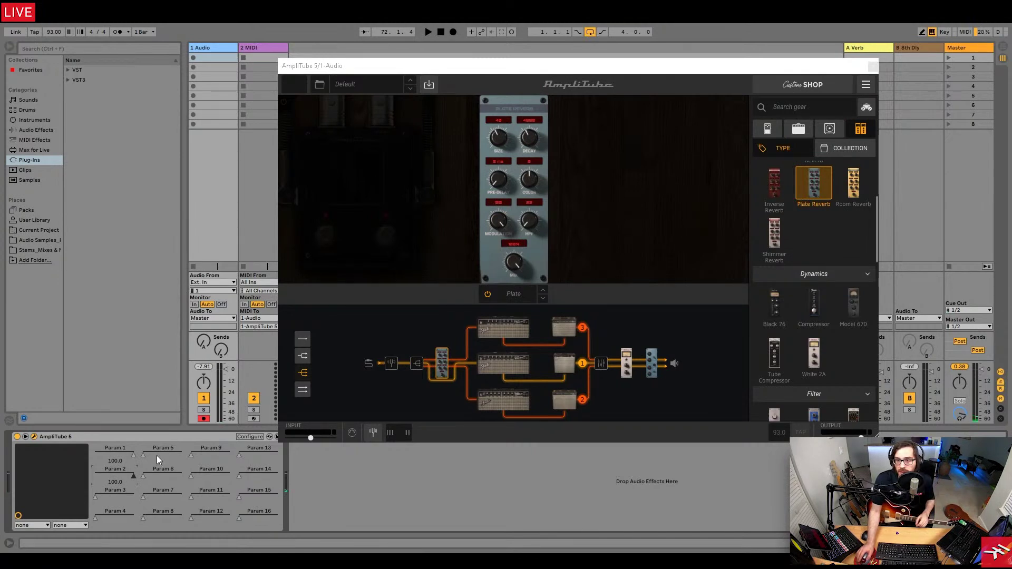
Switch to the Arrangement view, shift the plug-in window aside, and show Param 1's automation on the 1 Audio track.
{"action": "key", "text": "Tab"}
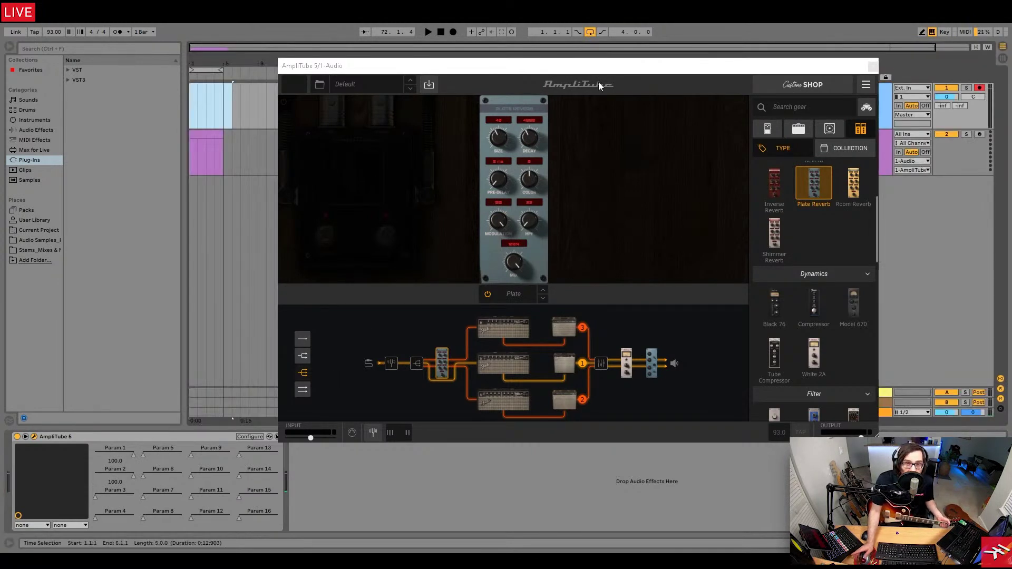
{"action": "left_click_drag", "start_coordinate": [610, 66], "coordinate": [572, 63]}
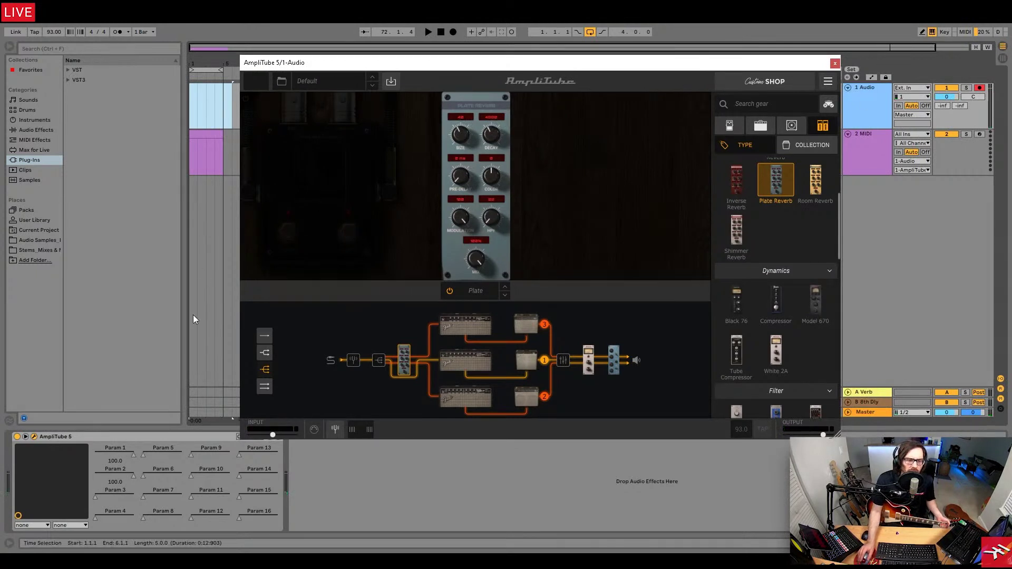
{"action": "right_click", "coordinate": [112, 478]}
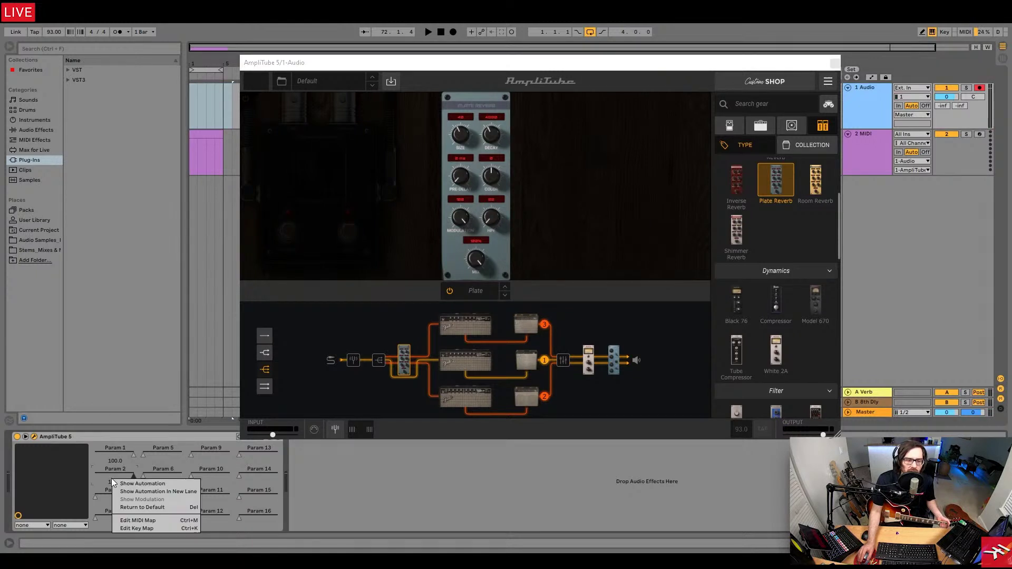
{"action": "right_click", "coordinate": [112, 455]}
{"action": "left_click", "coordinate": [129, 457]}
{"action": "right_click", "coordinate": [127, 454]}
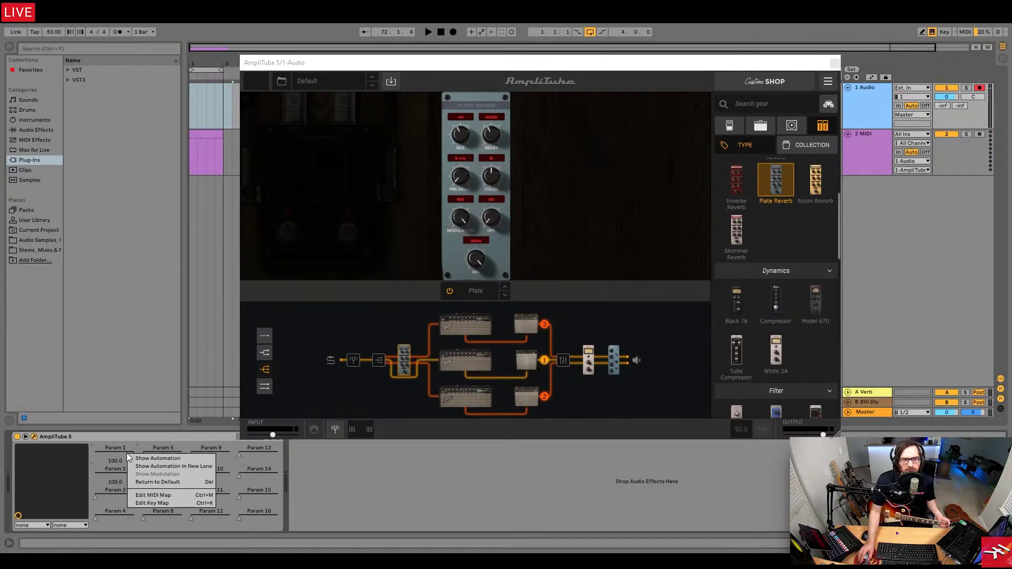
{"action": "left_click", "coordinate": [158, 461]}
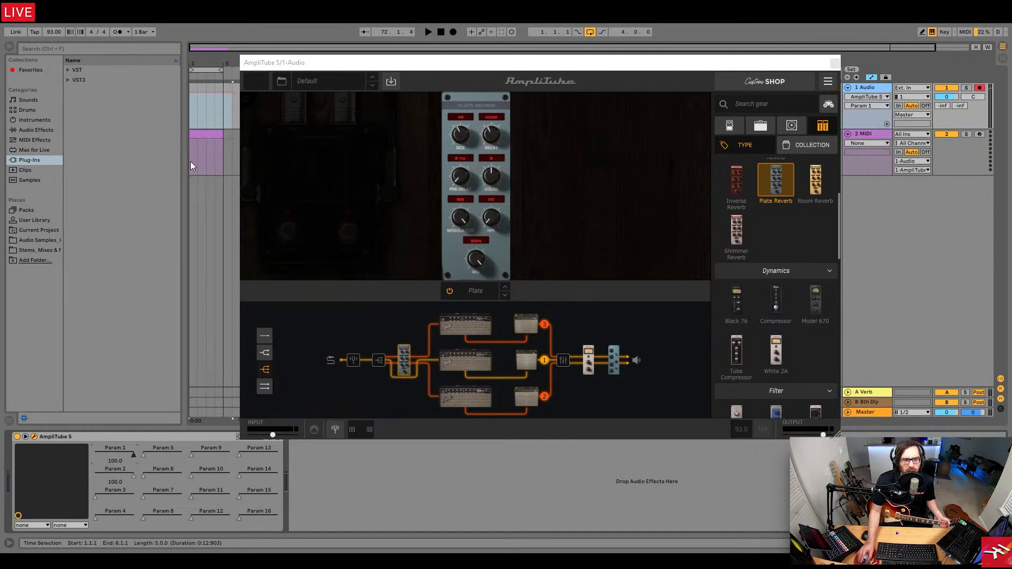
Try drawing falling and rising Param 1 automation ramps across the opening bars of the 1 Audio track.
{"action": "left_click_drag", "start_coordinate": [204, 94], "coordinate": [198, 127]}
{"action": "left_click", "coordinate": [192, 93]}
{"action": "left_click", "coordinate": [206, 109]}
{"action": "key", "text": "b"}
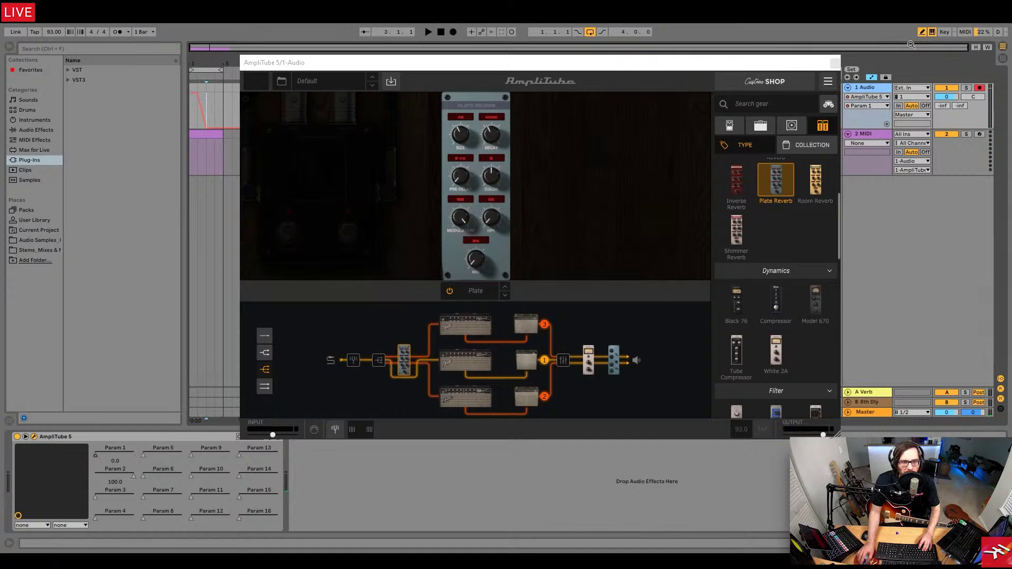
{"action": "mouse_move", "coordinate": [204, 119]}
{"action": "left_mouse_down"}
{"action": "mouse_move", "coordinate": [212, 93]}
{"action": "mouse_move", "coordinate": [204, 141]}
{"action": "mouse_move", "coordinate": [210, 89]}
{"action": "mouse_move", "coordinate": [232, 130]}
{"action": "mouse_move", "coordinate": [222, 131]}
{"action": "left_mouse_up"}
{"action": "key", "text": "b"}
{"action": "left_click", "coordinate": [214, 108]}
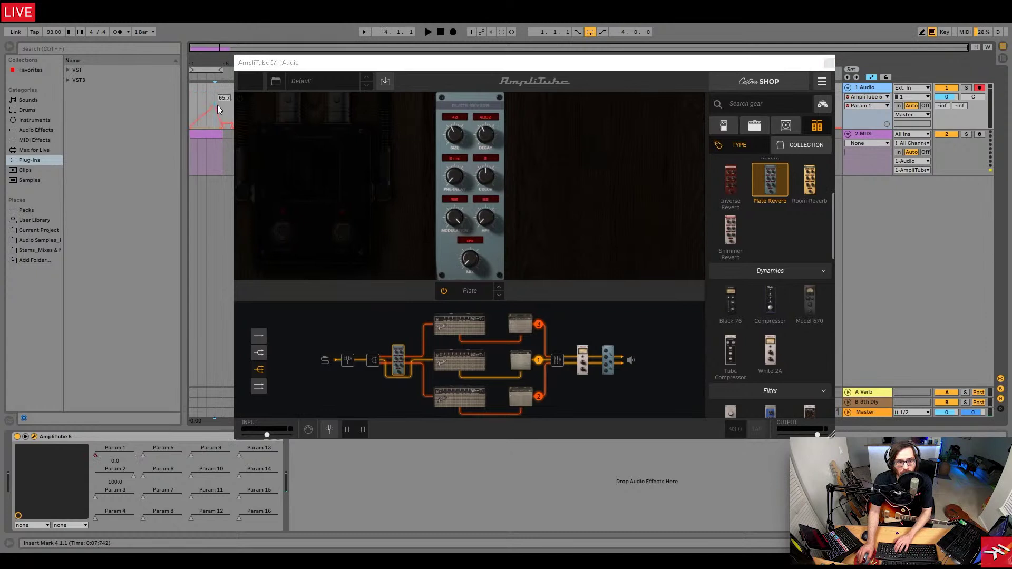
Undo the trial Param 1 automation ramps and place the insert marker at bar 2 of the audio track.
{"action": "key", "text": "ctrl+z"}
{"action": "key", "text": "ctrl+z"}
{"action": "key", "text": "ctrl+z"}
{"action": "key", "text": "ctrl+z"}
{"action": "left_click", "coordinate": [195, 115]}
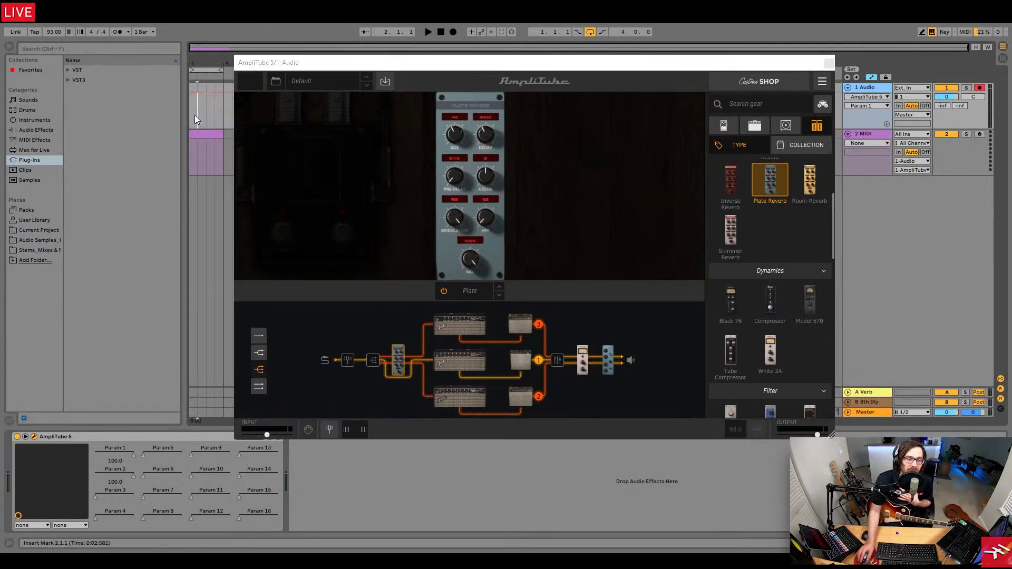
Map the device's Param 1 to MIDI channel 1, CC 41, and leave MIDI mapping mode.
{"action": "right_click", "coordinate": [122, 452]}
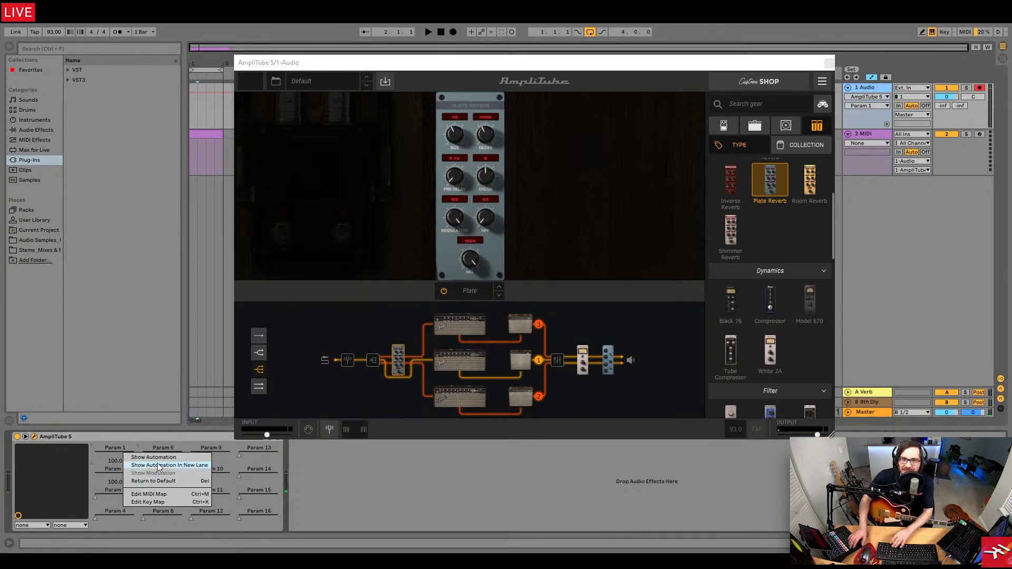
{"action": "left_click", "coordinate": [159, 494]}
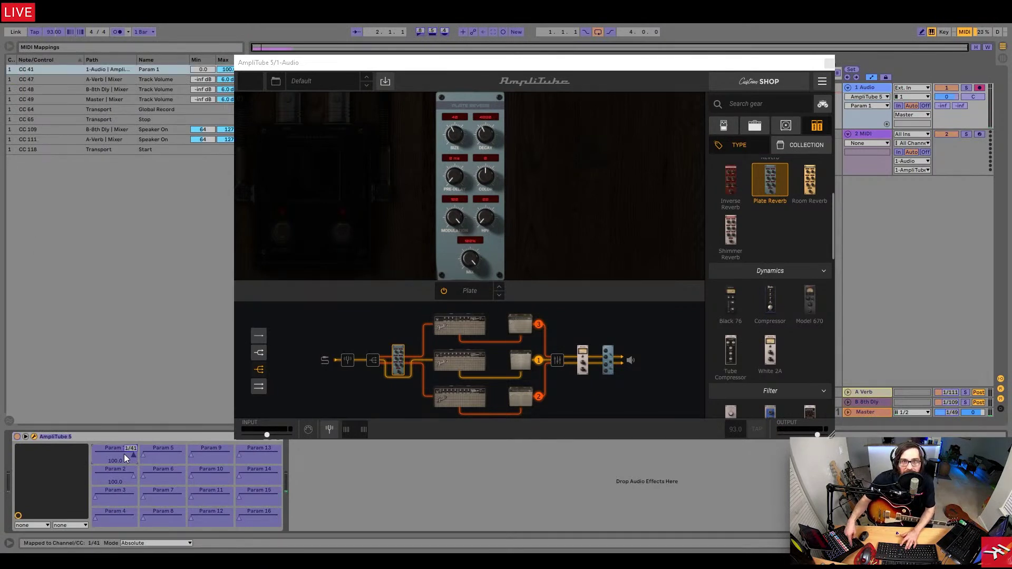
{"action": "key", "text": "ctrl+m"}
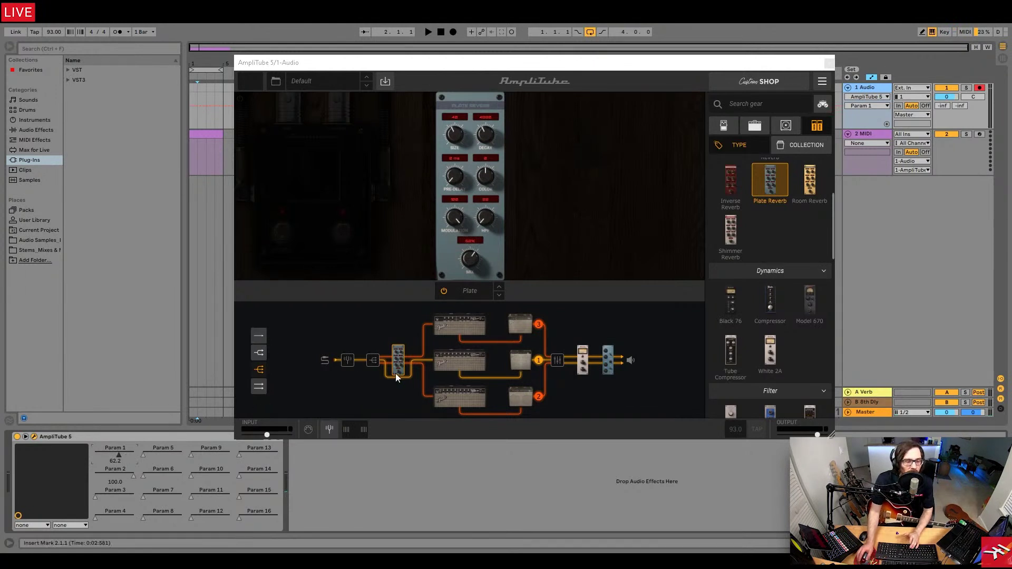
{"action": "right_click", "coordinate": [125, 456]}
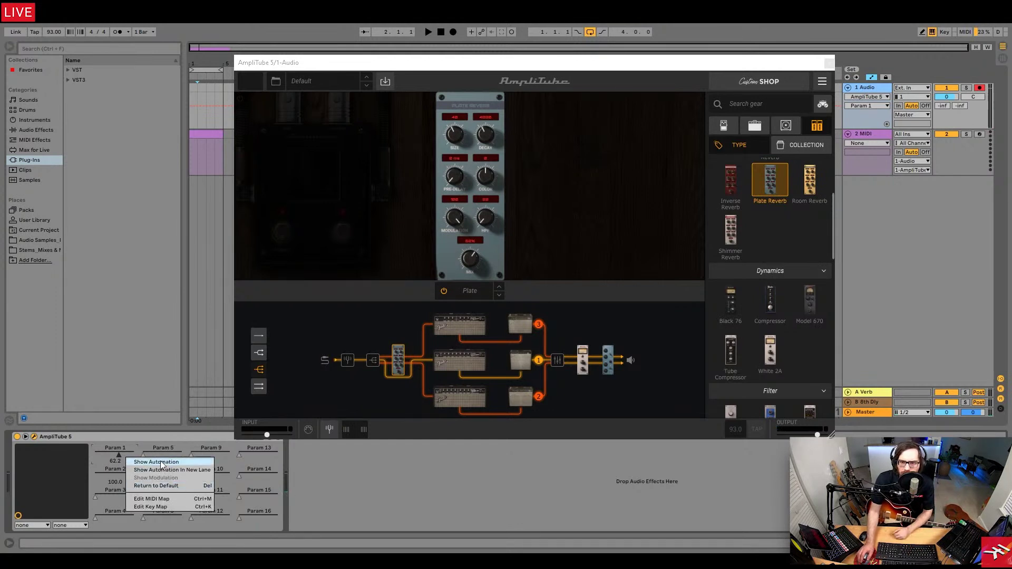
{"action": "left_click", "coordinate": [582, 317]}
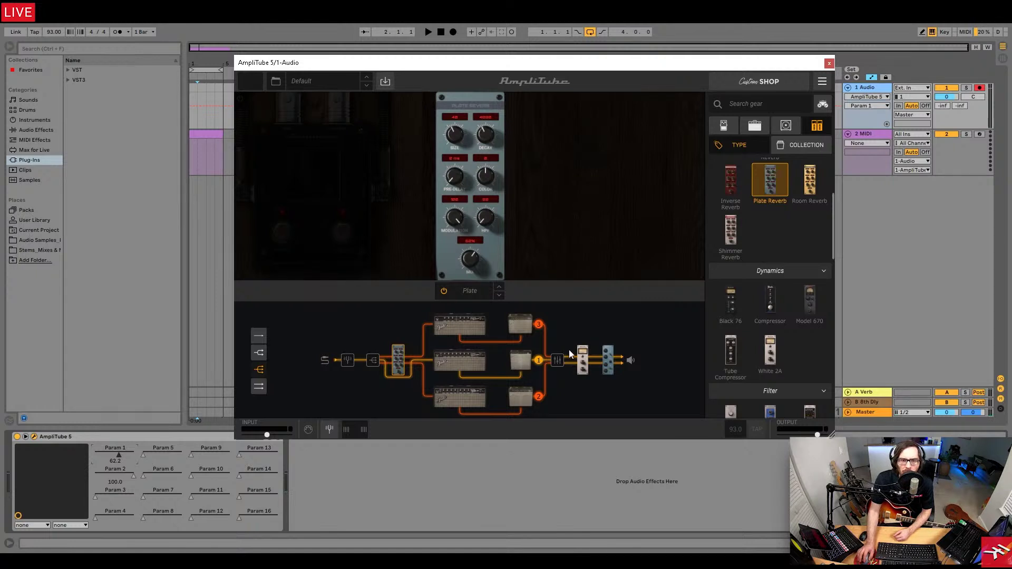
Show the master rack and examine the tempo source and cabinet bypass options in the plug-in preferences.
{"action": "left_click", "coordinate": [584, 364]}
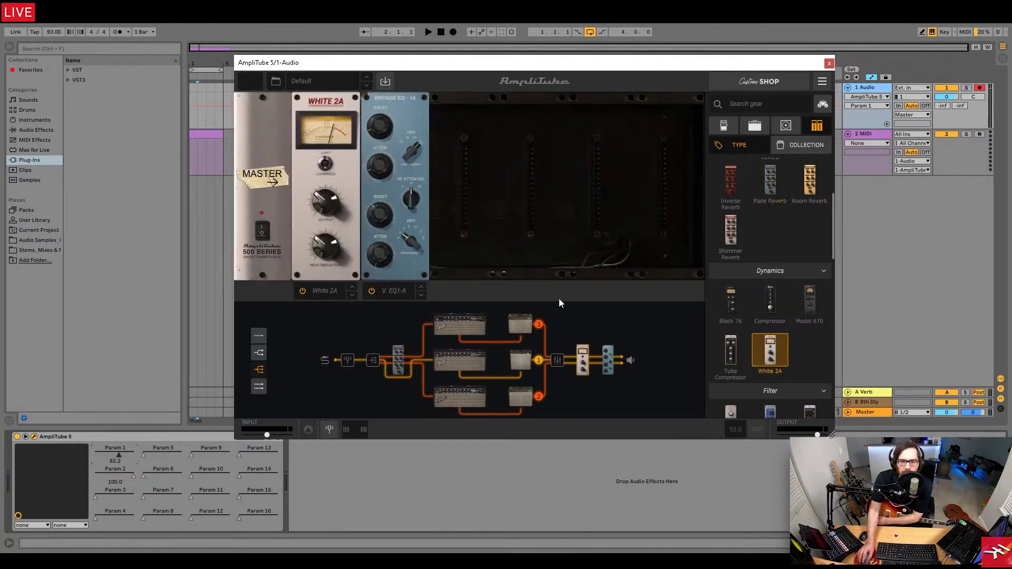
{"action": "left_click", "coordinate": [824, 83]}
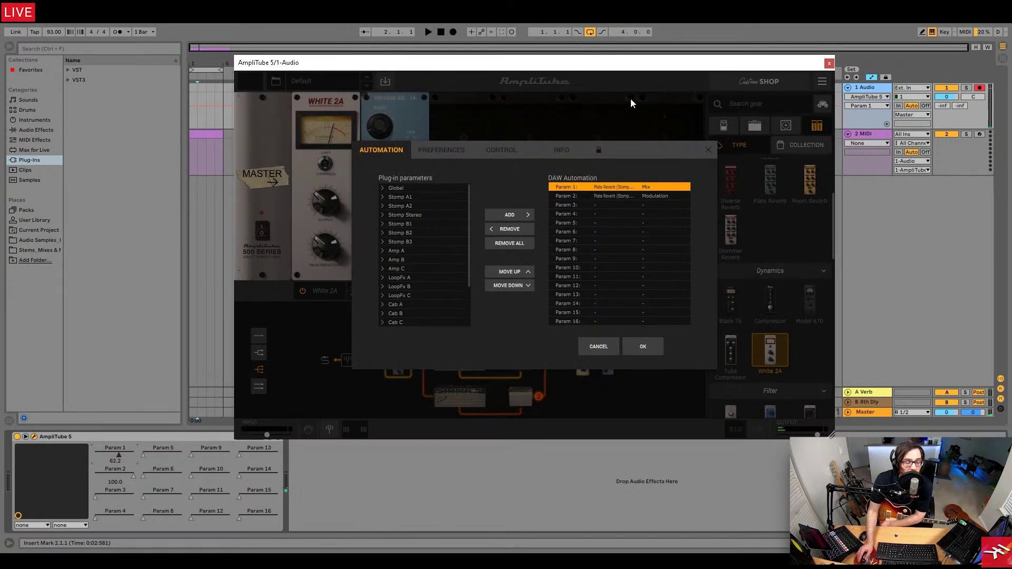
{"action": "left_click", "coordinate": [441, 149]}
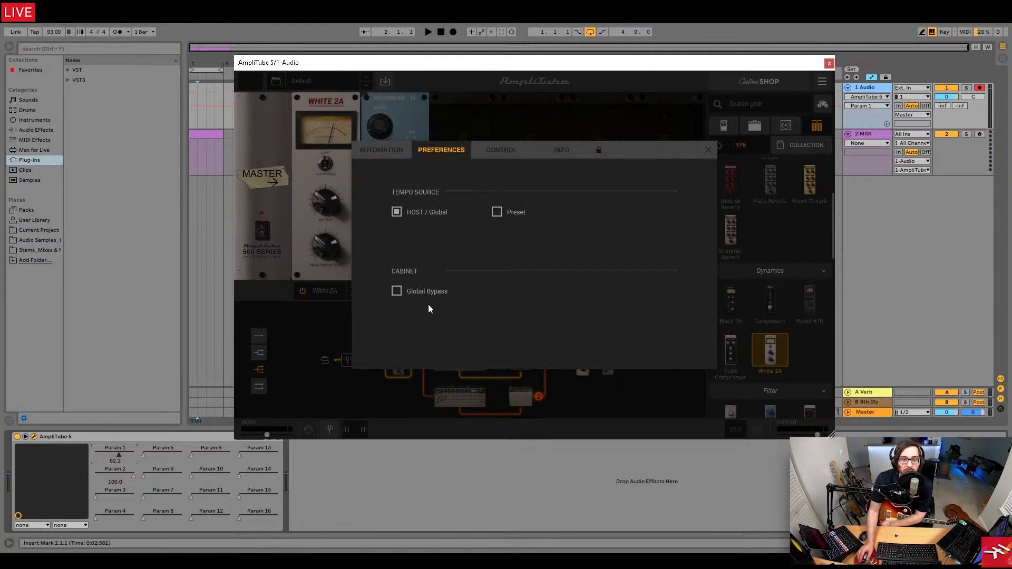
Examine the preset choices for program change 001 and set the MIDI receive channel to All.
{"action": "left_click", "coordinate": [501, 150]}
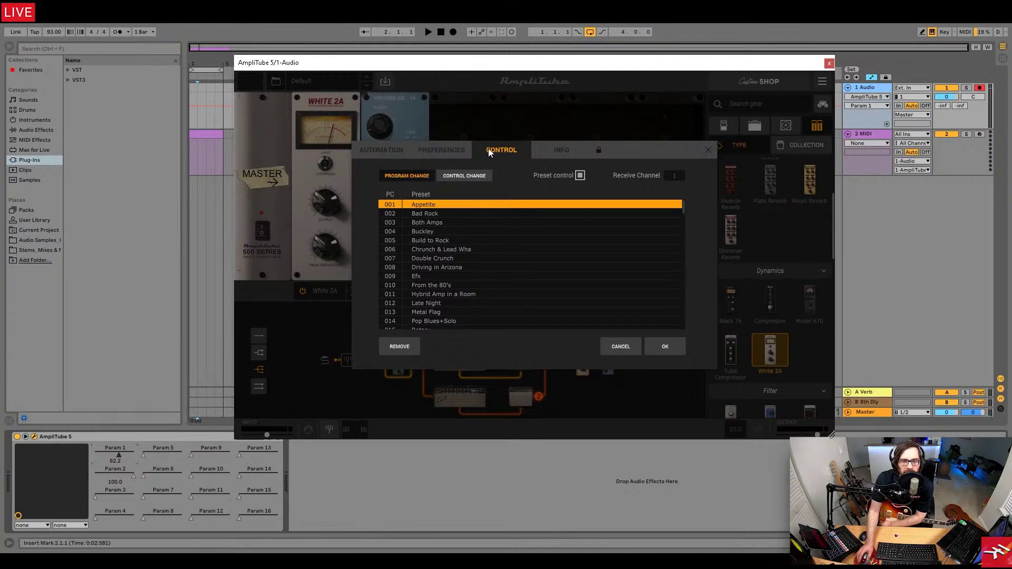
{"action": "left_click", "coordinate": [435, 204]}
{"action": "mouse_move", "coordinate": [509, 213]}
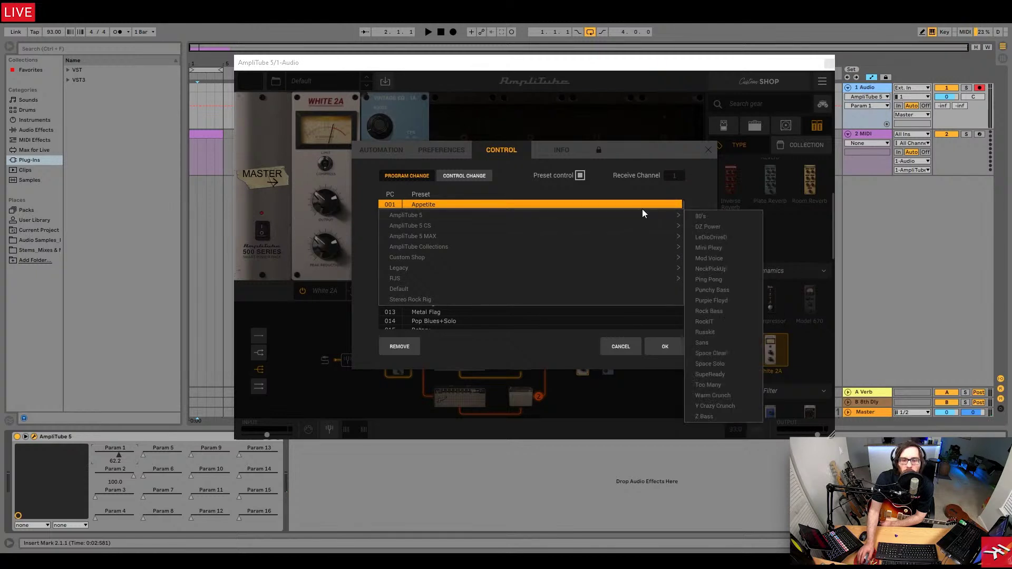
{"action": "mouse_move", "coordinate": [675, 215]}
{"action": "left_click", "coordinate": [691, 197]}
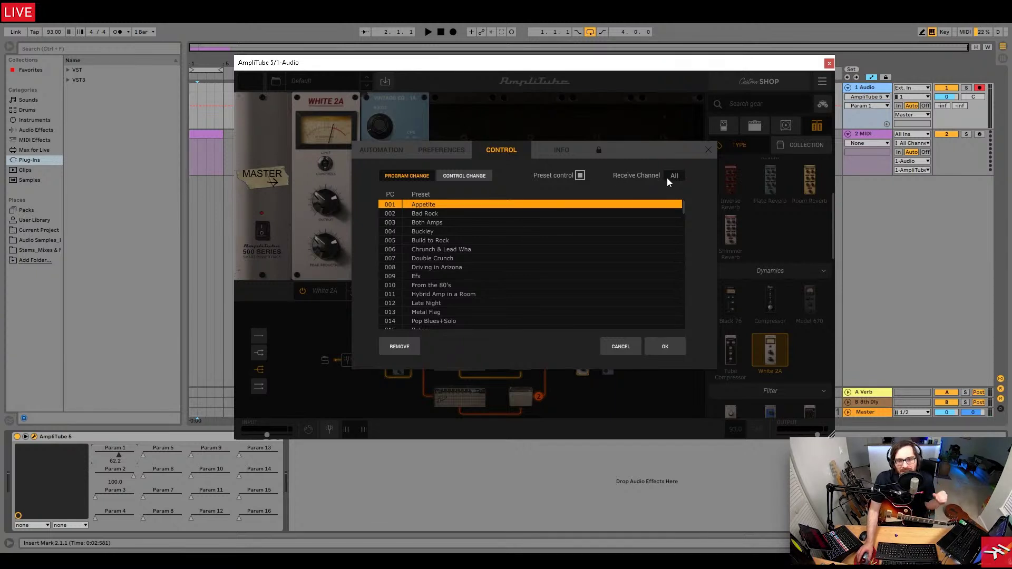
Examine the global control change parameters, including Preset Next, Volume, Wah and Wharmonator.
{"action": "left_click", "coordinate": [482, 175]}
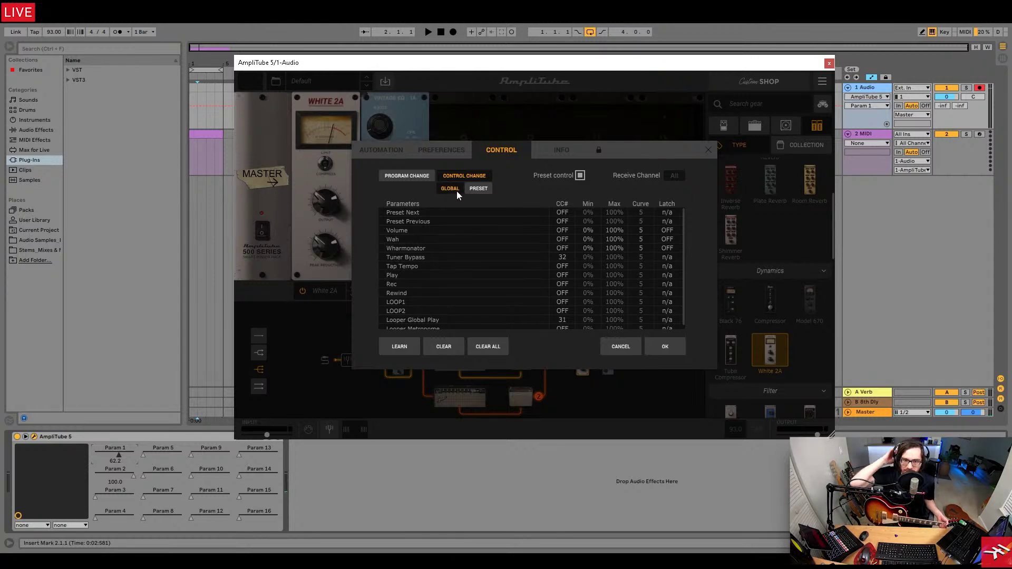
{"action": "left_click", "coordinate": [438, 213]}
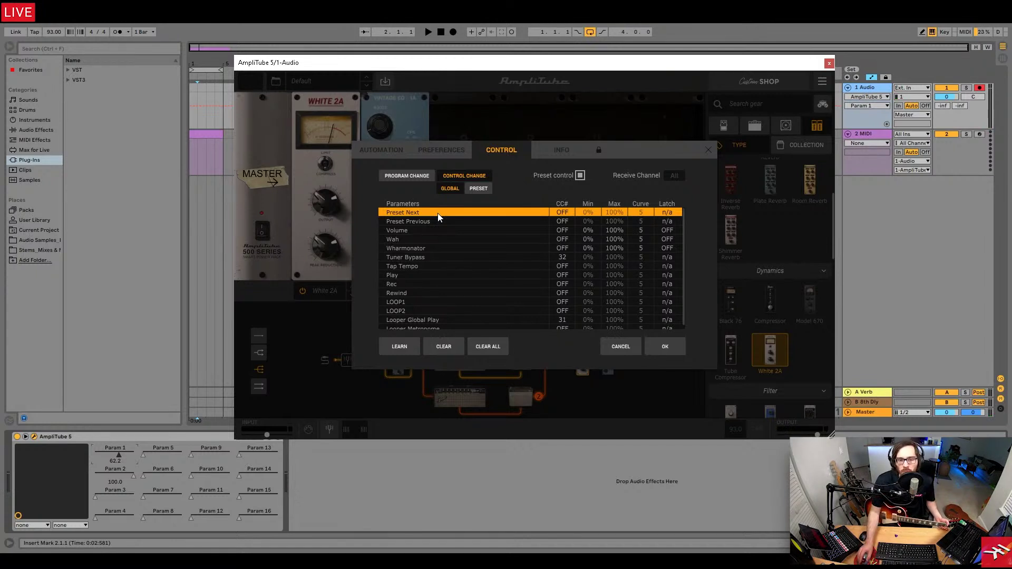
{"action": "left_click", "coordinate": [417, 232]}
{"action": "left_click", "coordinate": [415, 241]}
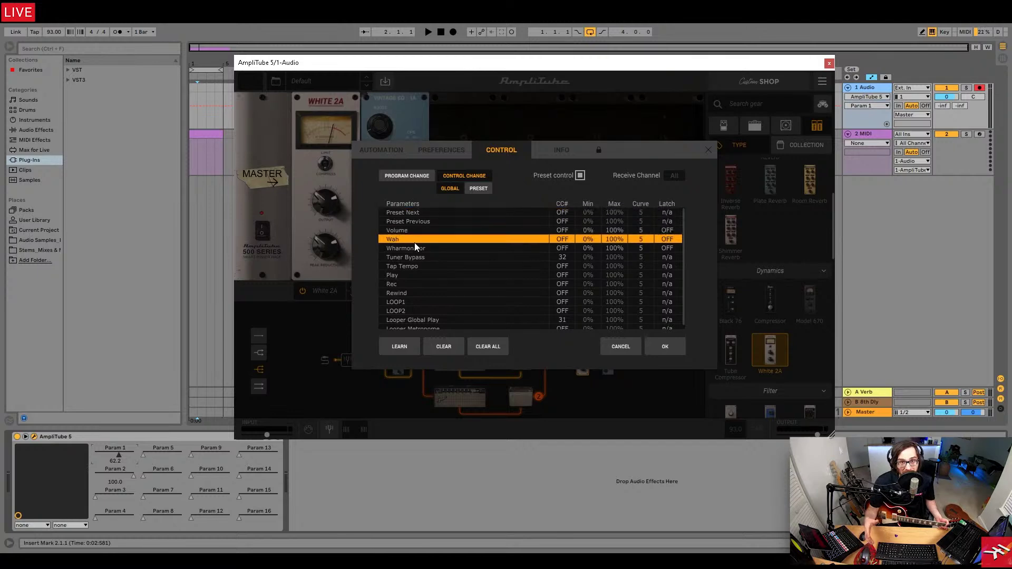
{"action": "left_click", "coordinate": [420, 250]}
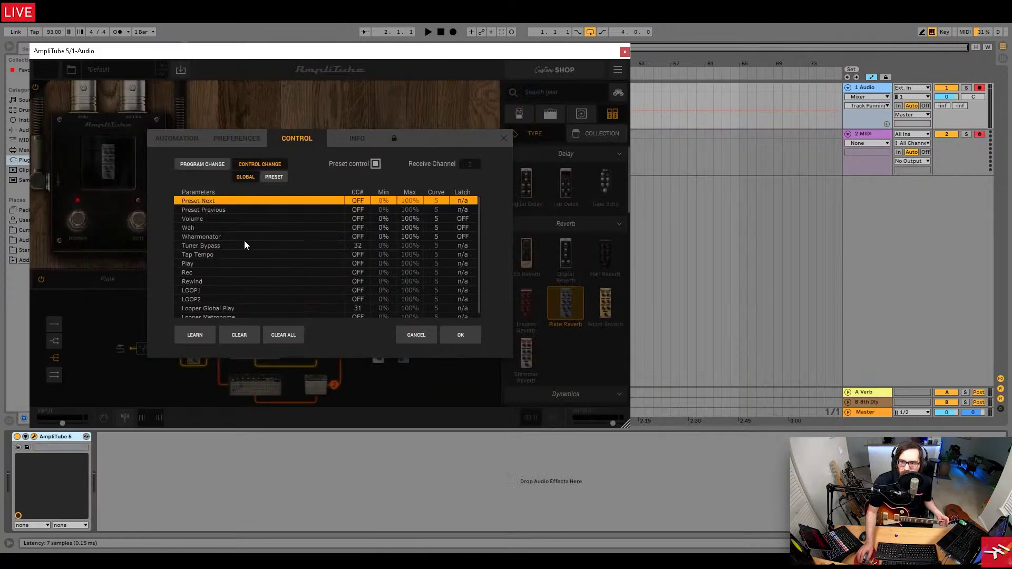
Route the 2 MIDI track's output to 1-AmpliTube 5 on 1-Audio and have the global Wah parameter learn CC 41.
{"action": "left_click", "coordinate": [215, 230]}
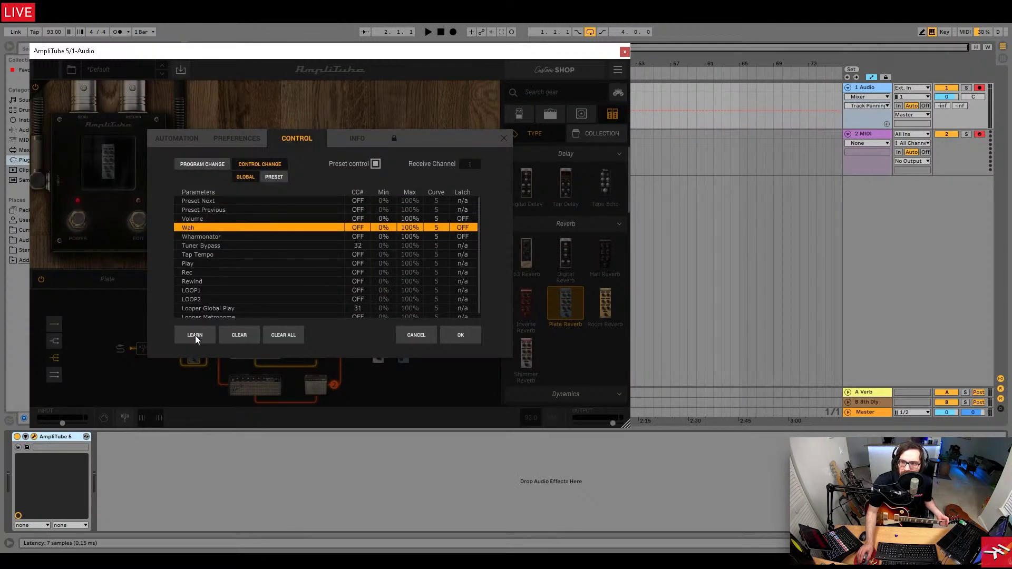
{"action": "left_click", "coordinate": [908, 161]}
{"action": "left_click", "coordinate": [921, 206]}
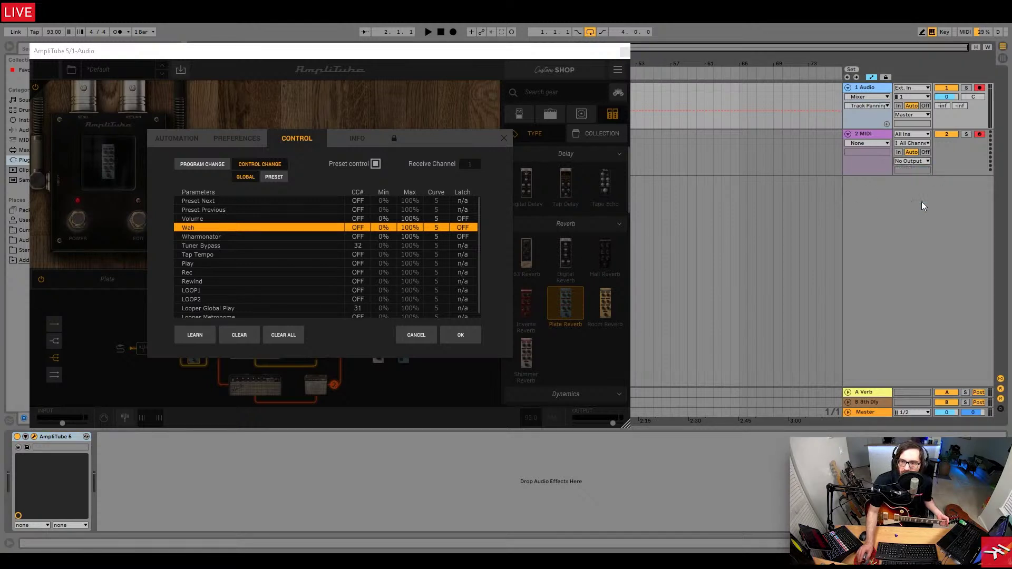
{"action": "left_click", "coordinate": [915, 170]}
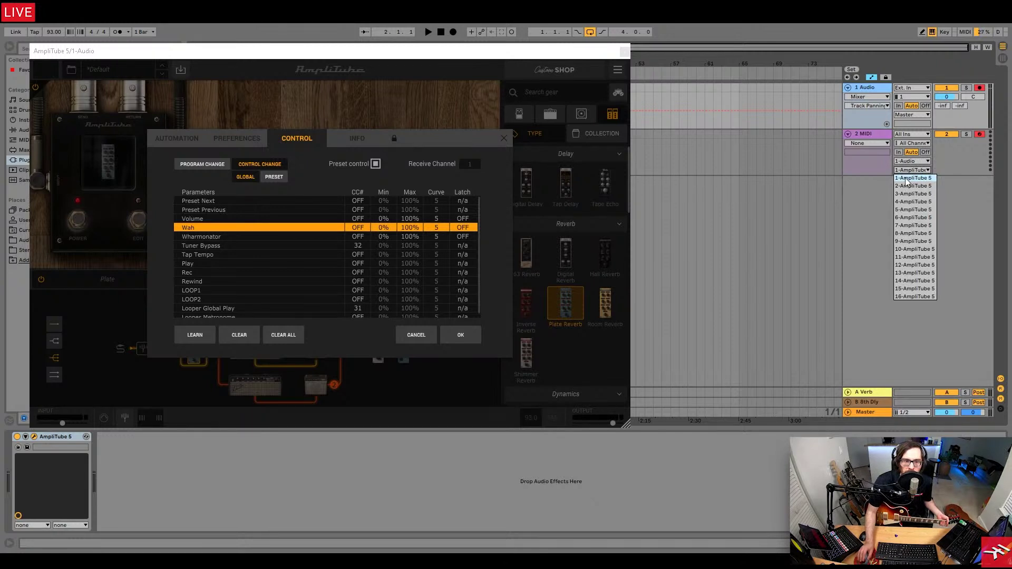
{"action": "left_click", "coordinate": [905, 181]}
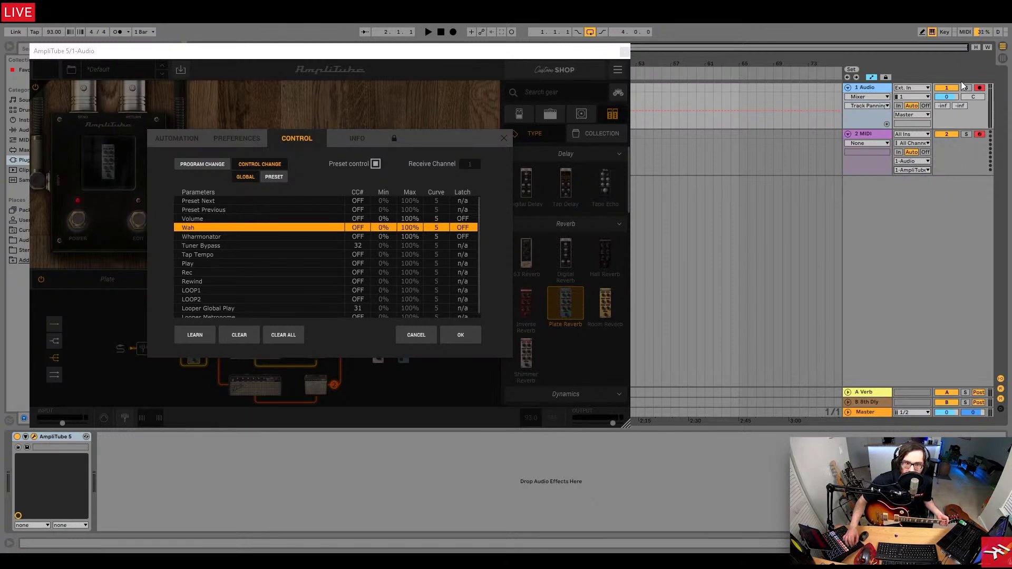
{"action": "left_click", "coordinate": [195, 335]}
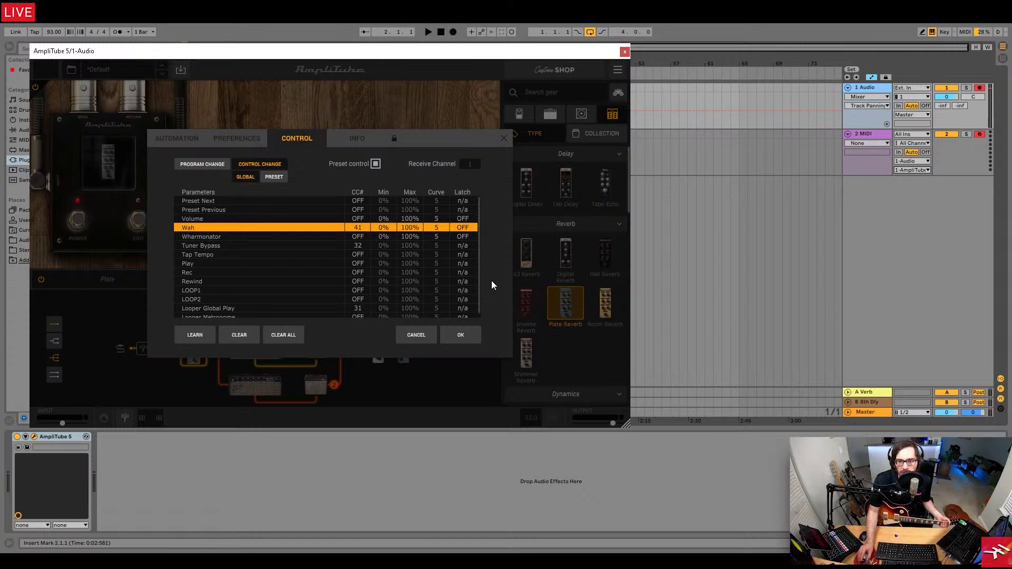
{"action": "left_click", "coordinate": [455, 333]}
Add a Bass Wah filter pedal to the signal chain between the tuner and the splitter.
{"action": "left_click", "coordinate": [519, 114]}
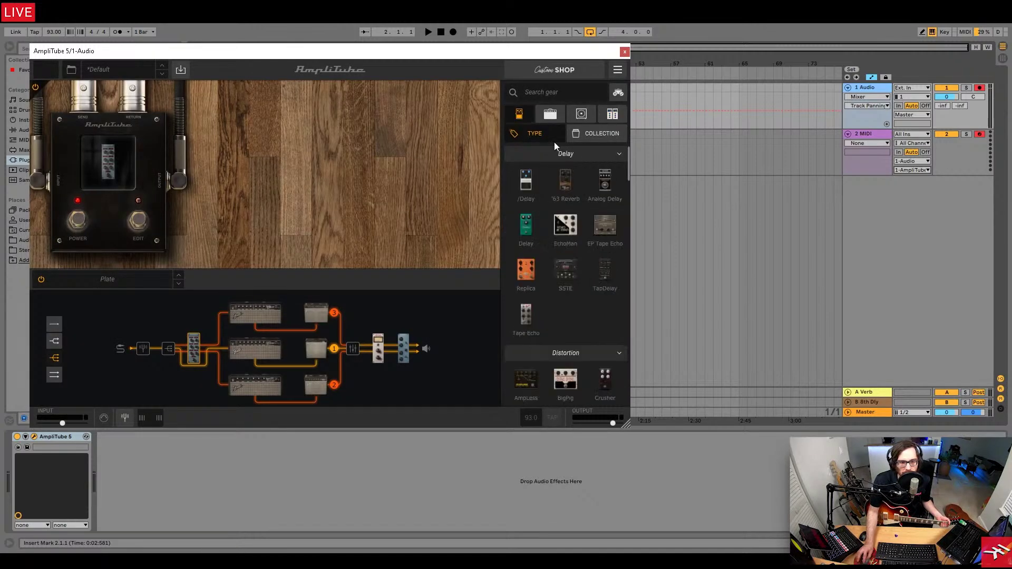
{"action": "left_click_drag", "start_coordinate": [627, 163], "coordinate": [611, 264]}
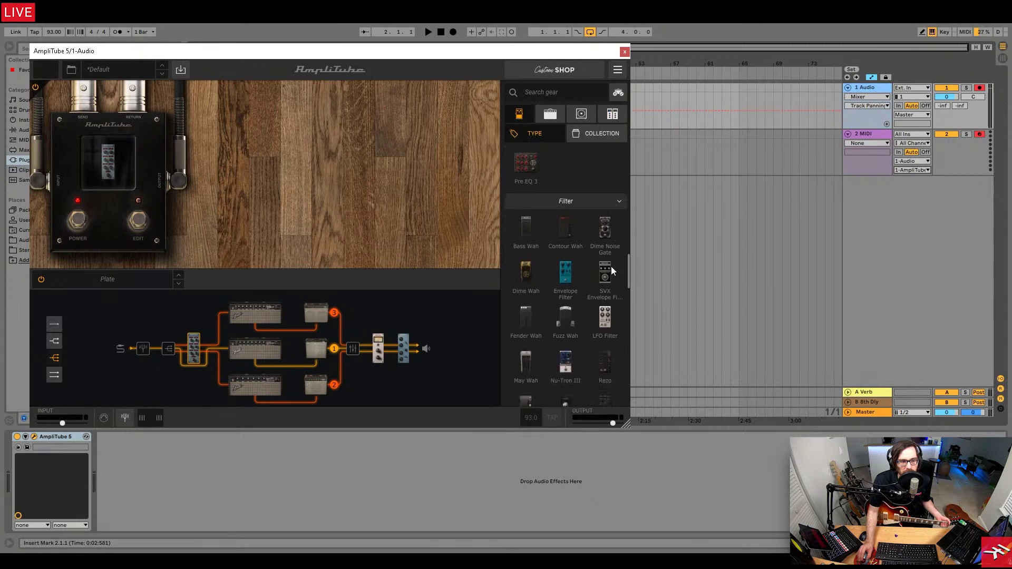
{"action": "left_click_drag", "start_coordinate": [548, 236], "coordinate": [166, 352]}
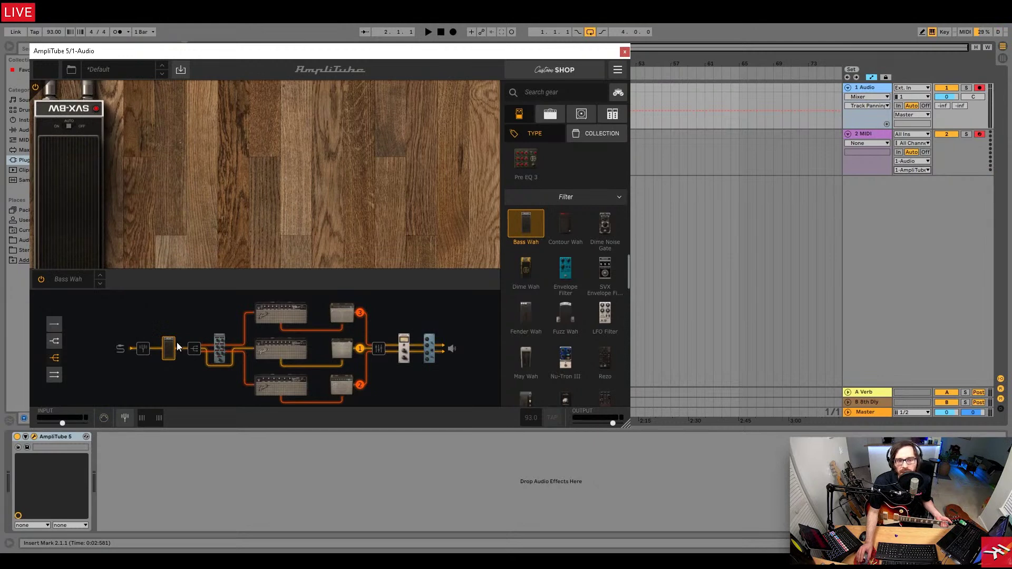
Clear all global control change assignments in the control settings and check the parameter list.
{"action": "left_click", "coordinate": [617, 70]}
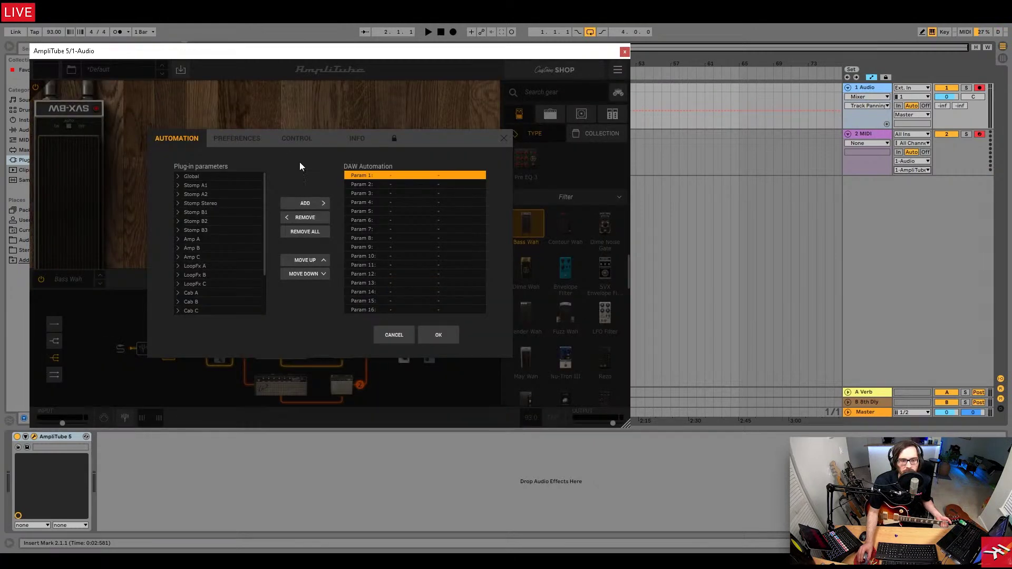
{"action": "left_click", "coordinate": [297, 138]}
{"action": "left_click", "coordinate": [265, 163]}
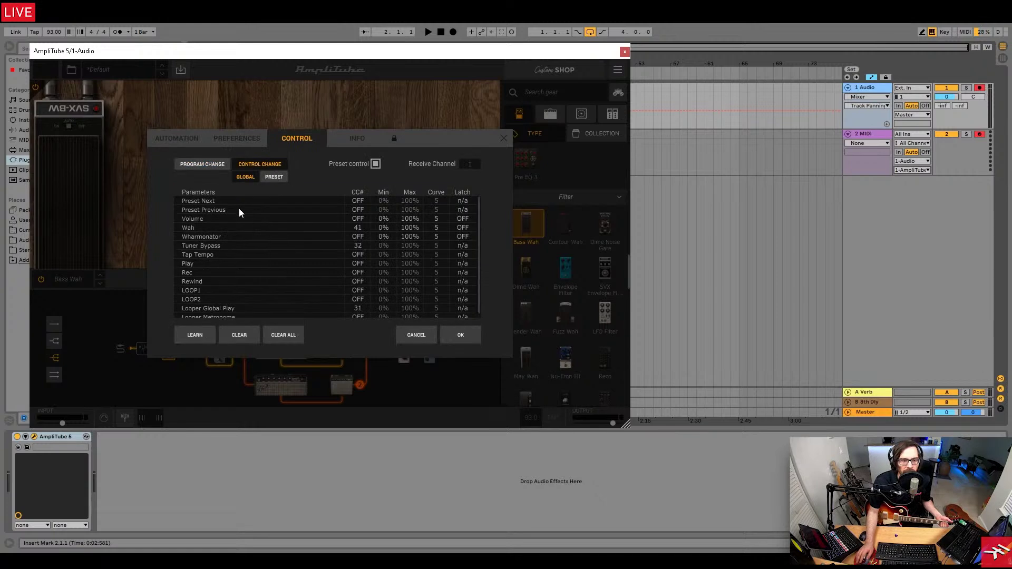
{"action": "left_click", "coordinate": [296, 335]}
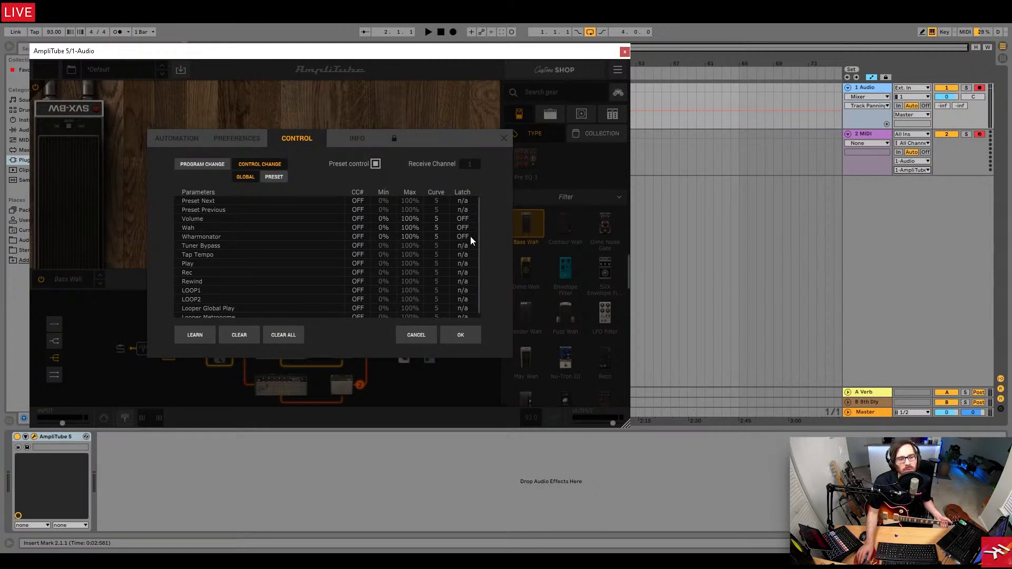
{"action": "left_click", "coordinate": [477, 210]}
{"action": "scroll", "coordinate": [477, 222], "scroll_direction": "down", "scroll_amount": 1}
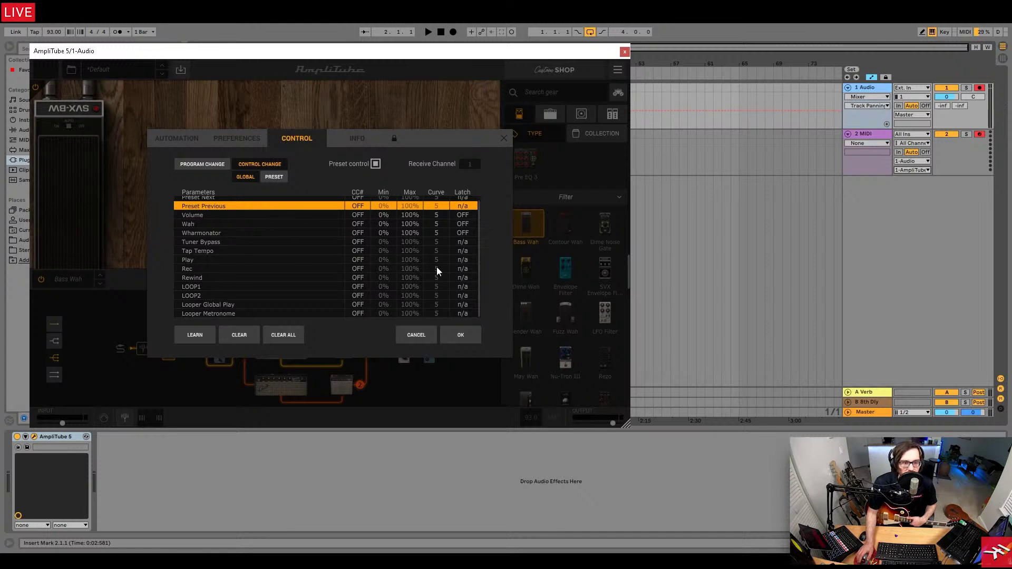
Add the Wah parameter of the Bass Wah in Stomp A1 slot 1 to the preset control change list.
{"action": "left_click", "coordinate": [477, 245]}
{"action": "scroll", "coordinate": [480, 232], "scroll_direction": "up", "scroll_amount": 1}
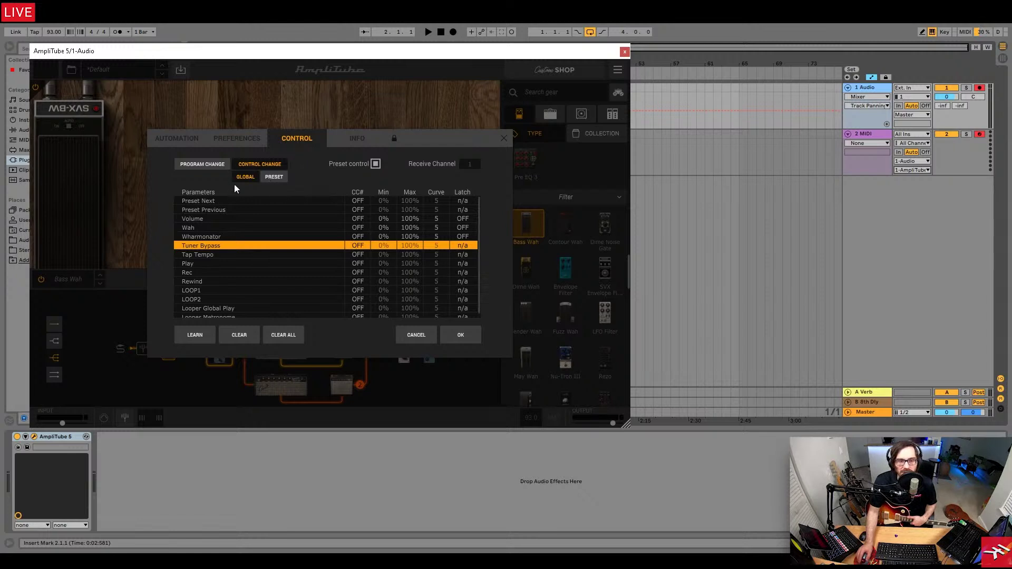
{"action": "left_click", "coordinate": [224, 208]}
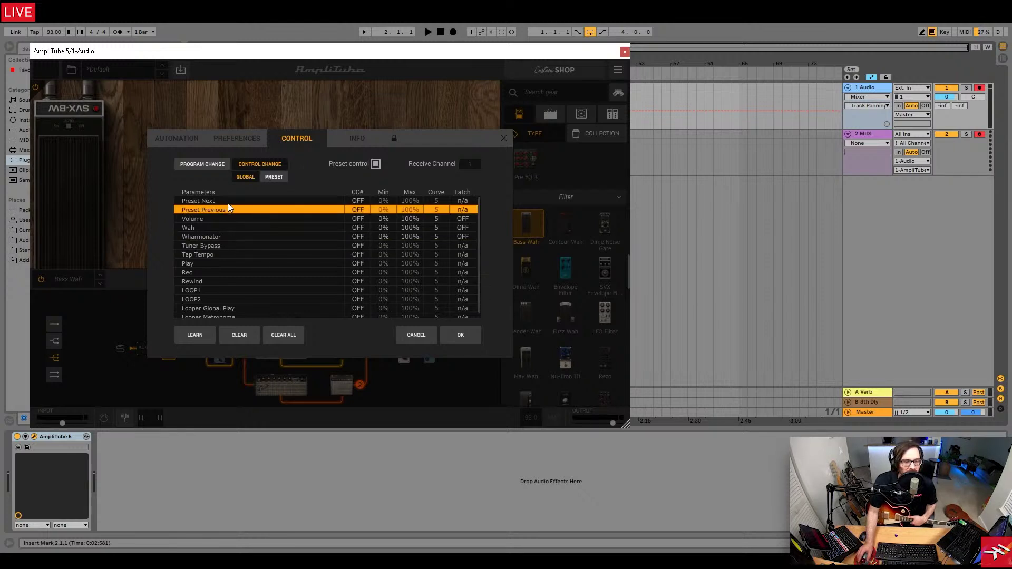
{"action": "left_click", "coordinate": [272, 177]}
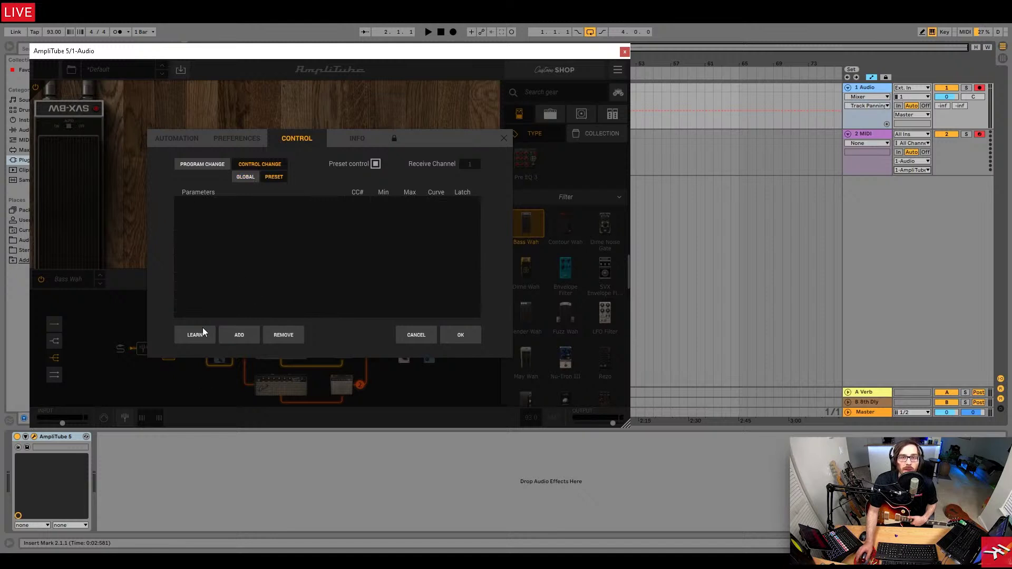
{"action": "left_click", "coordinate": [245, 333]}
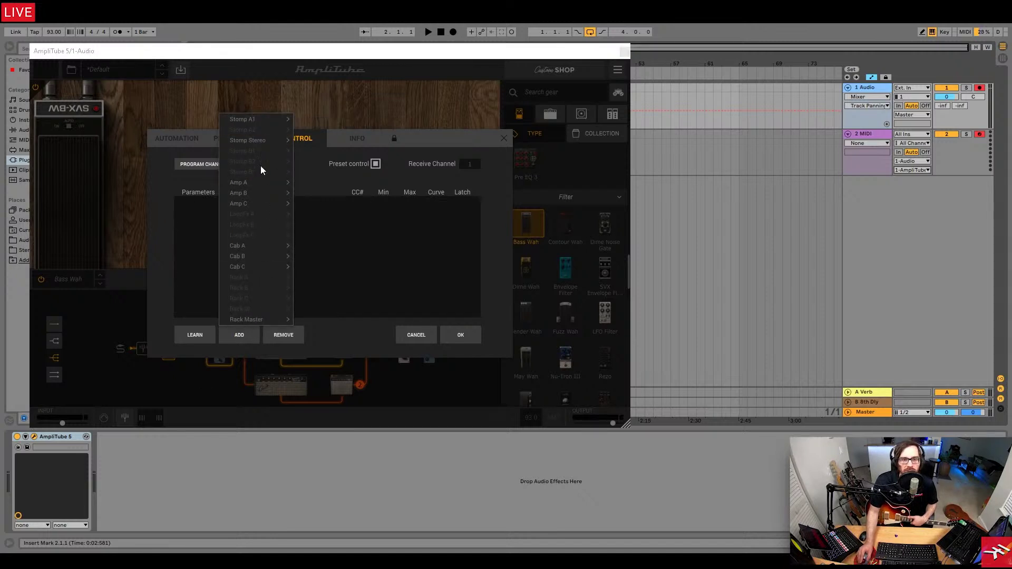
{"action": "mouse_move", "coordinate": [274, 118]}
{"action": "mouse_move", "coordinate": [359, 120]}
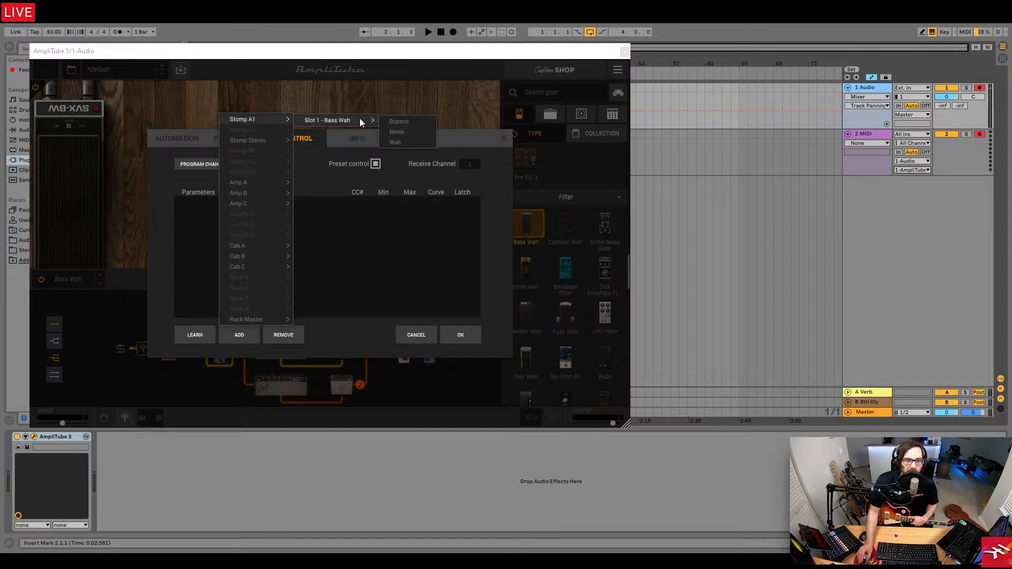
{"action": "left_click", "coordinate": [408, 144]}
{"action": "left_click", "coordinate": [295, 201]}
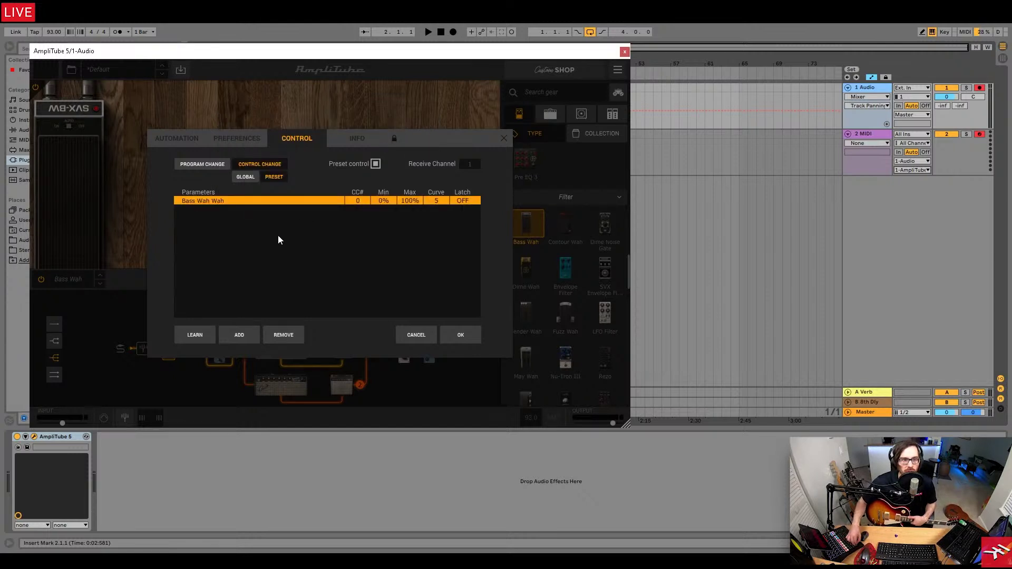
Have the Bass Wah's Wah preset parameter learn CC 42 and apply the control settings.
{"action": "left_click", "coordinate": [202, 336]}
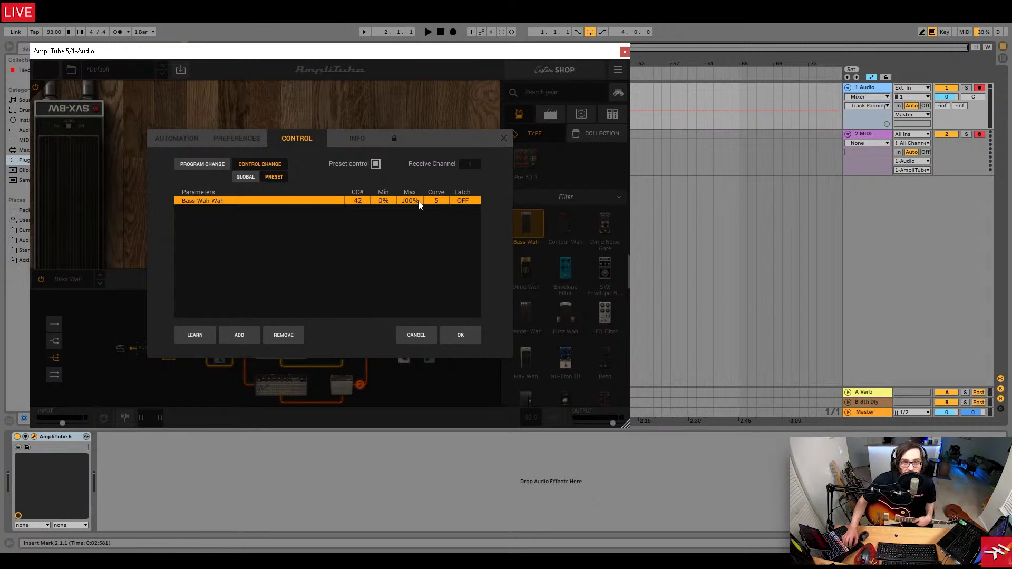
{"action": "left_click_drag", "start_coordinate": [411, 201], "coordinate": [433, 163]}
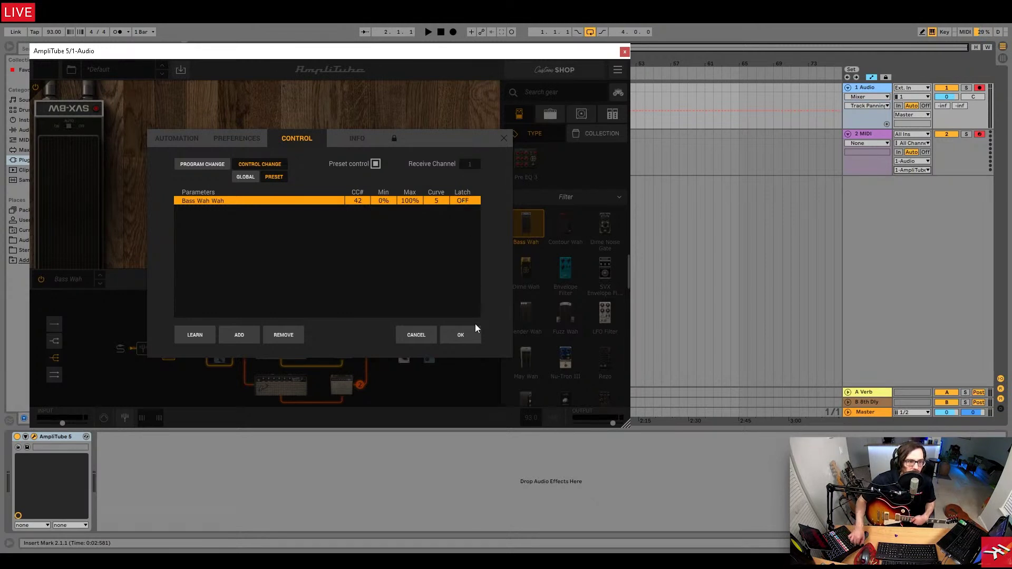
{"action": "left_click", "coordinate": [472, 340]}
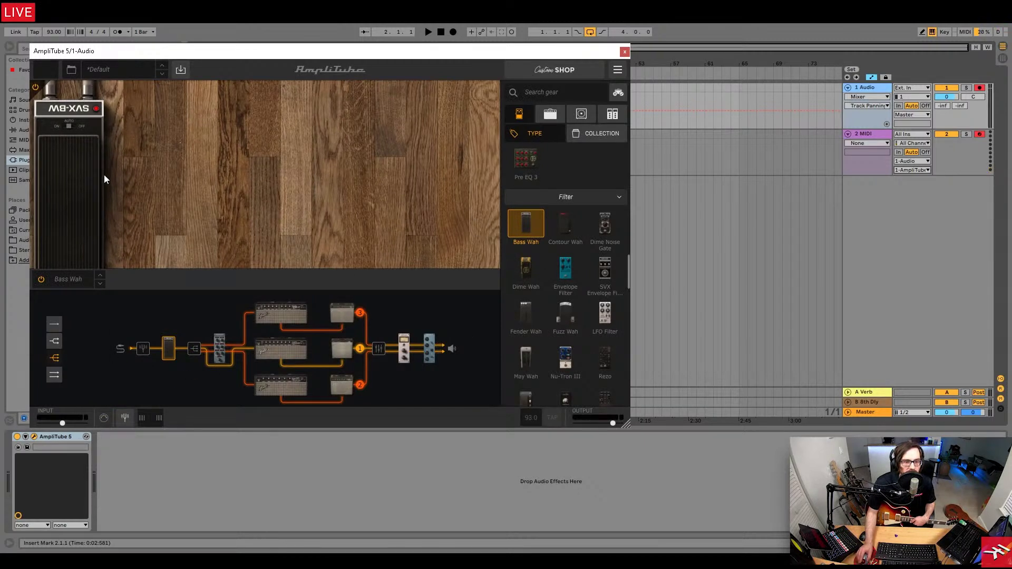
Delete the MIDI assignment of the Wah parameter directly from the Bass Wah pedal.
{"action": "right_click", "coordinate": [77, 166]}
{"action": "mouse_move", "coordinate": [93, 310]}
{"action": "mouse_move", "coordinate": [172, 311]}
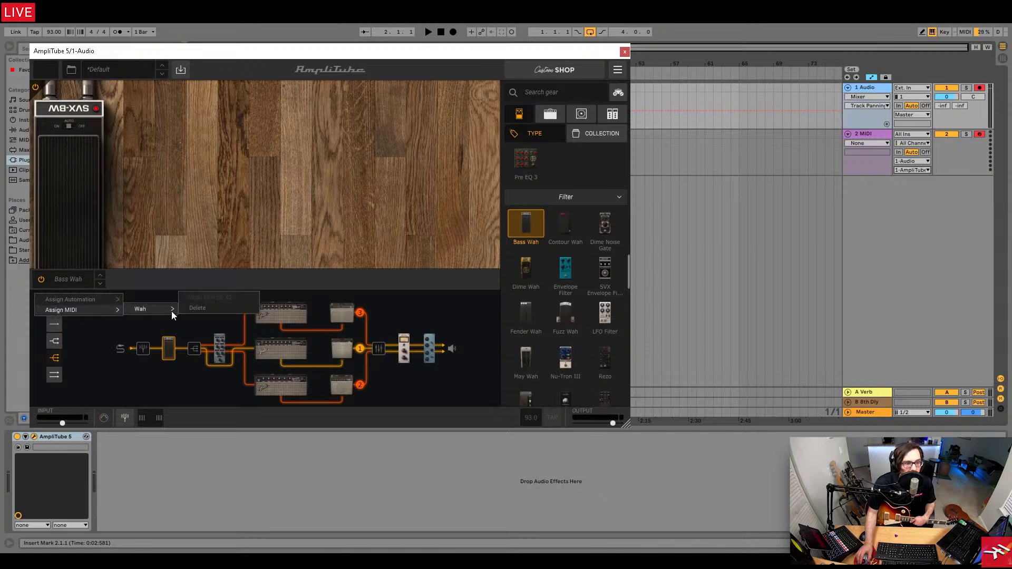
{"action": "left_click", "coordinate": [215, 310]}
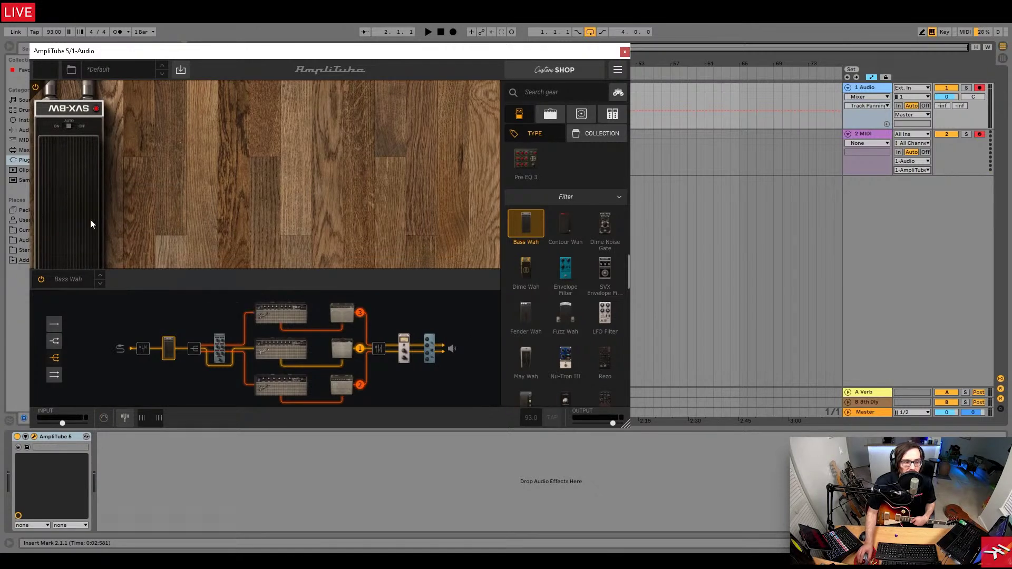
Have the Bass Wah pedal's Wah parameter learn CC 41 directly from the pedal view.
{"action": "right_click", "coordinate": [72, 157]}
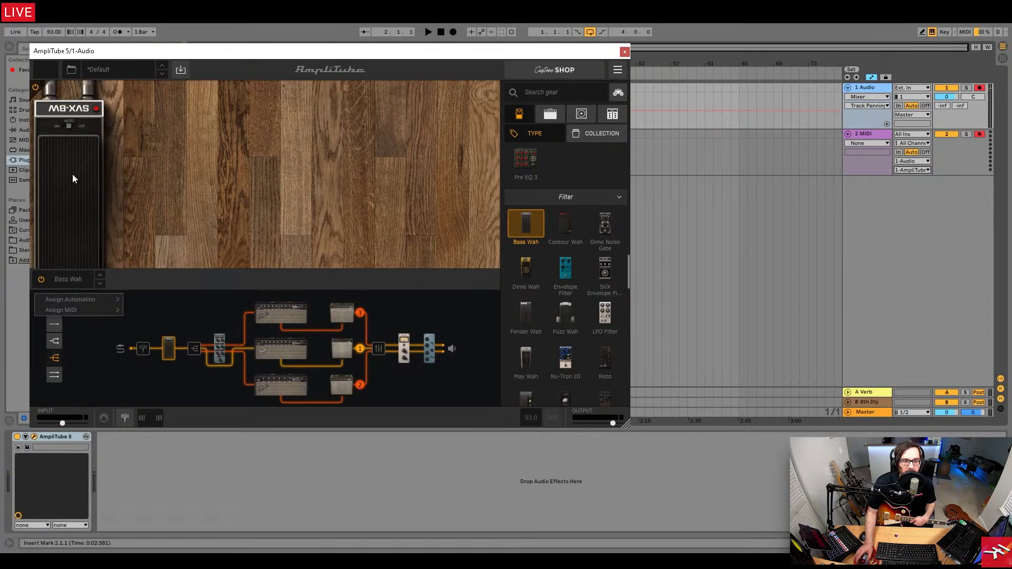
{"action": "right_click", "coordinate": [81, 157]}
{"action": "mouse_move", "coordinate": [103, 310]}
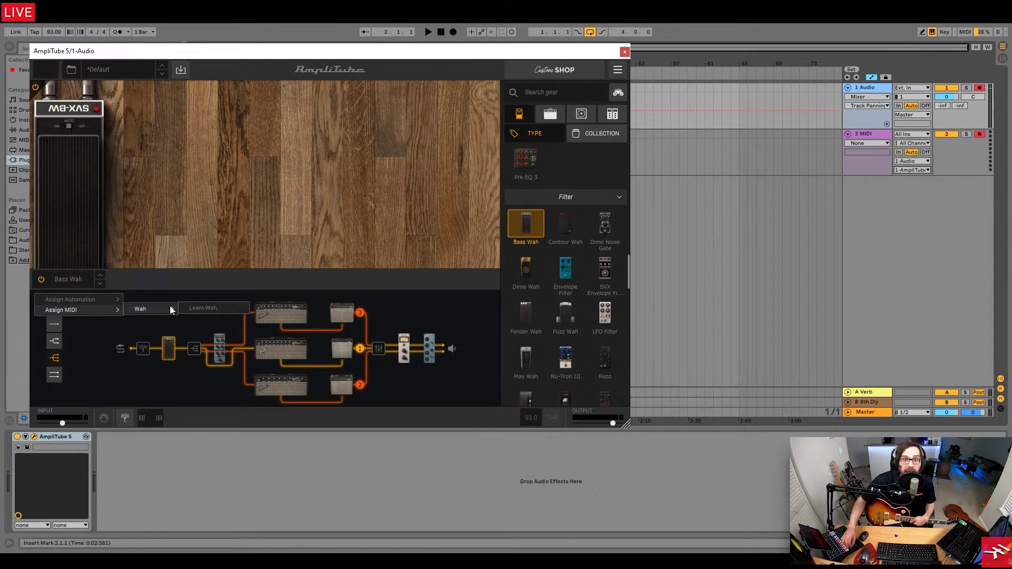
{"action": "left_click", "coordinate": [236, 311]}
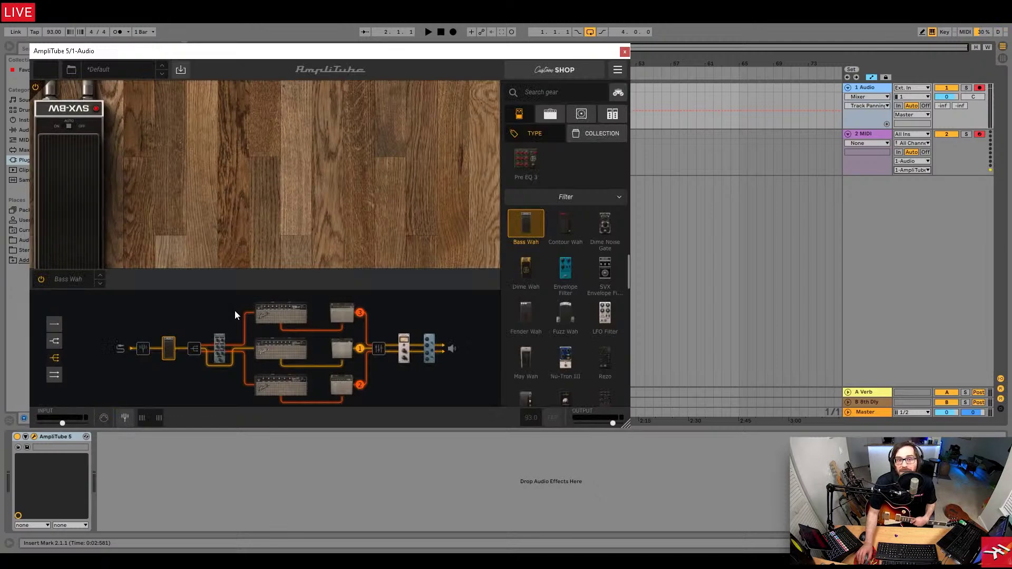
Relearn CC 41 for the Bass Wah's Wah entry in the preset control change list and apply the settings.
{"action": "left_click", "coordinate": [615, 72]}
{"action": "left_click", "coordinate": [261, 138]}
{"action": "left_click", "coordinate": [286, 137]}
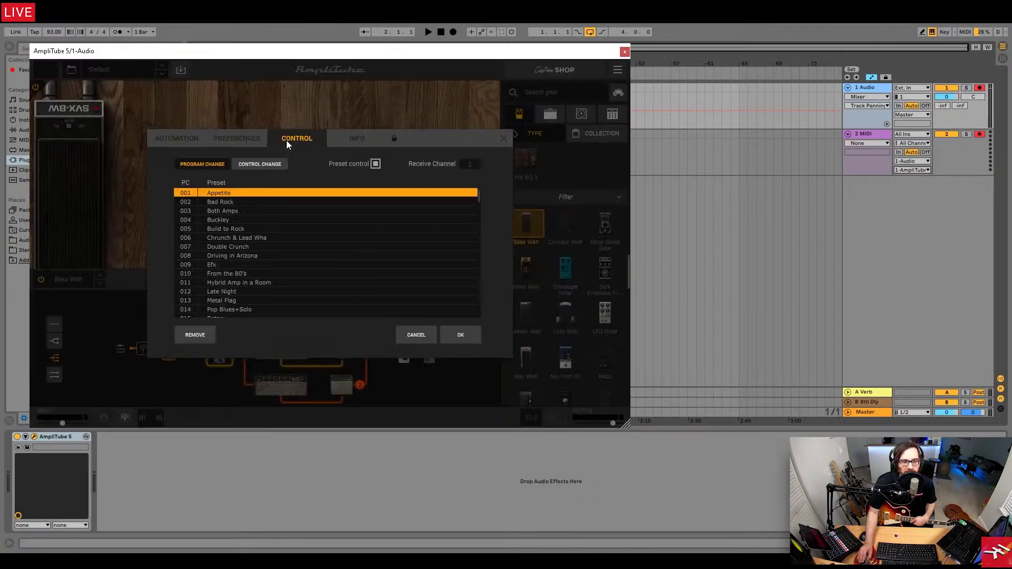
{"action": "left_click", "coordinate": [260, 163]}
{"action": "left_click", "coordinate": [264, 179]}
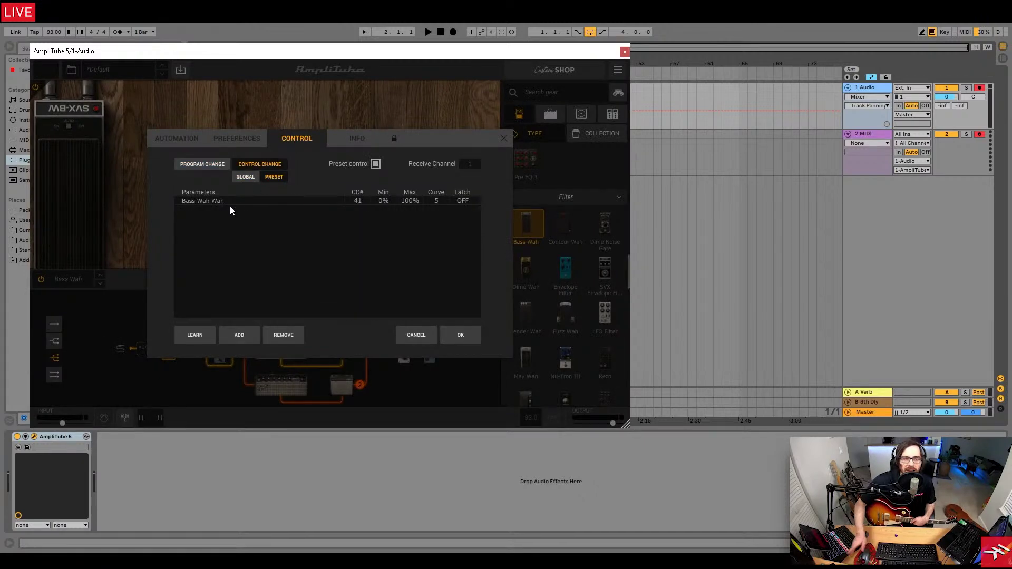
{"action": "left_click", "coordinate": [203, 336]}
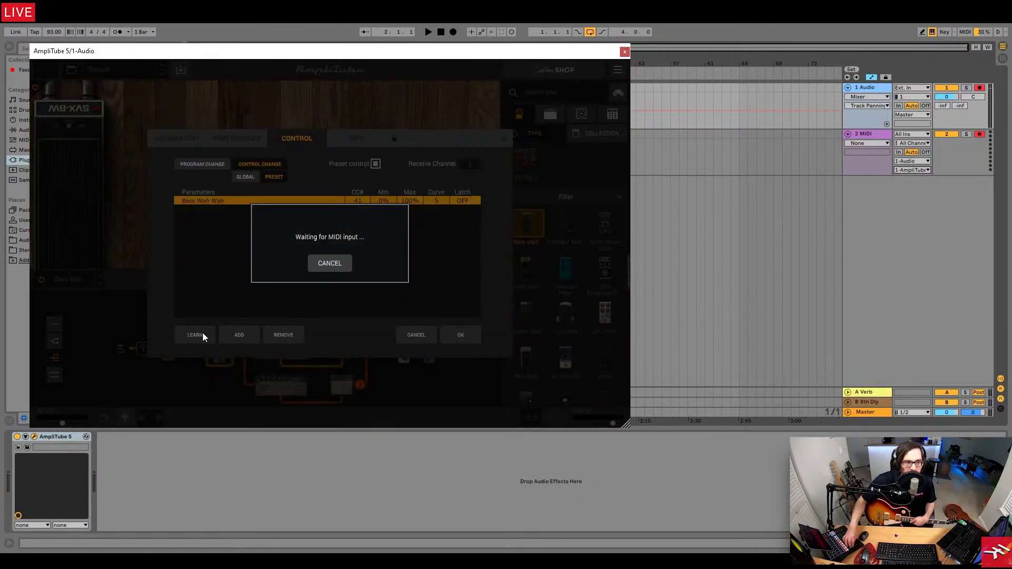
{"action": "left_click", "coordinate": [460, 335]}
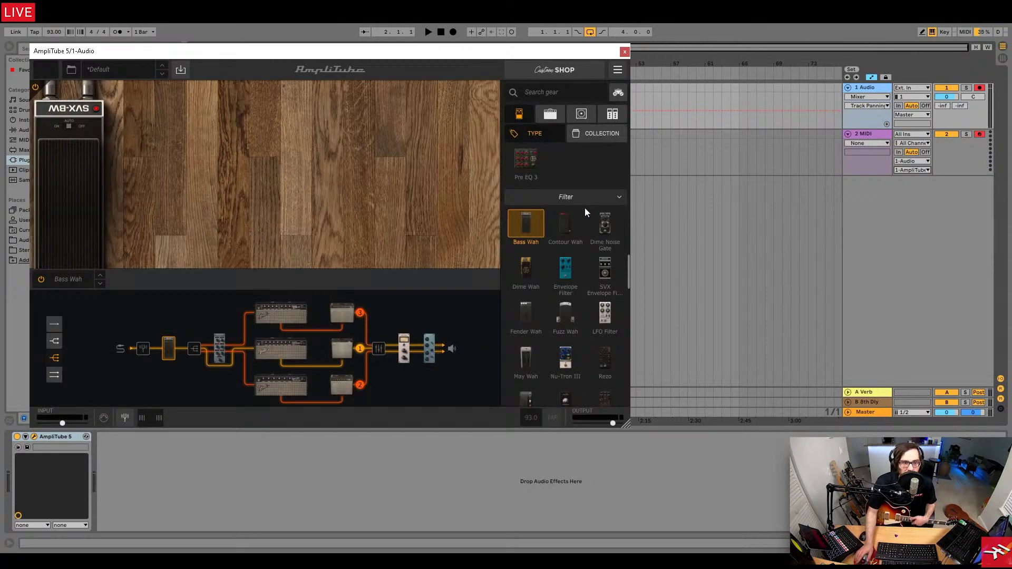
Check the Bass Wah entry in the preset control change list, set the receive channel to All, and apply the settings.
{"action": "left_click", "coordinate": [618, 69]}
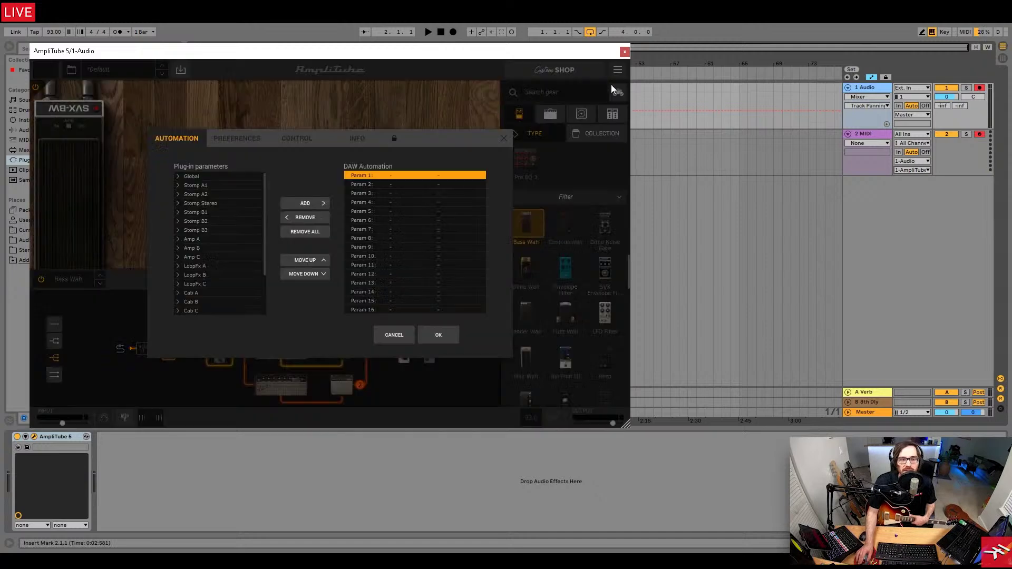
{"action": "left_click", "coordinate": [295, 139]}
{"action": "left_click", "coordinate": [269, 166]}
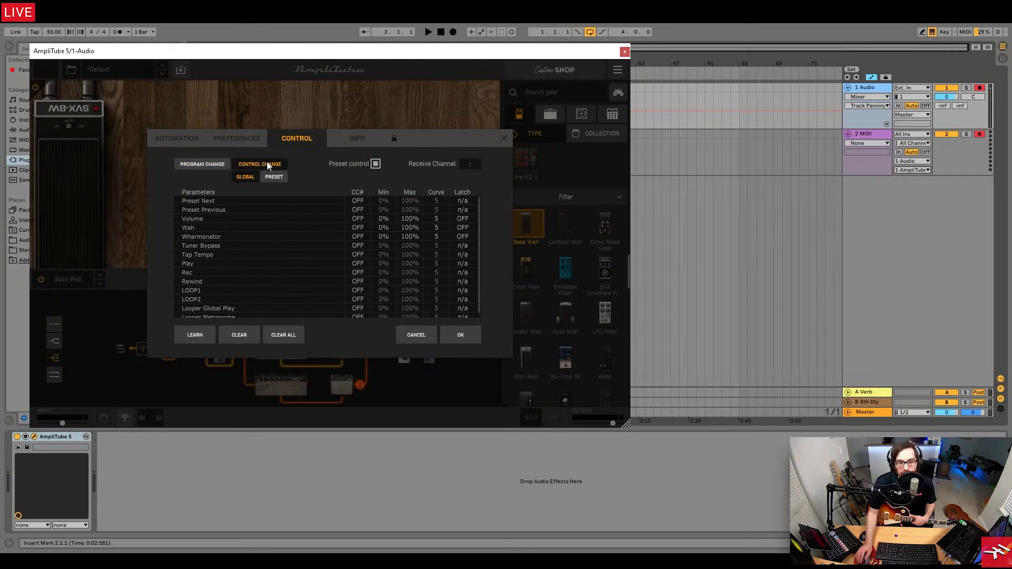
{"action": "left_click", "coordinate": [276, 177]}
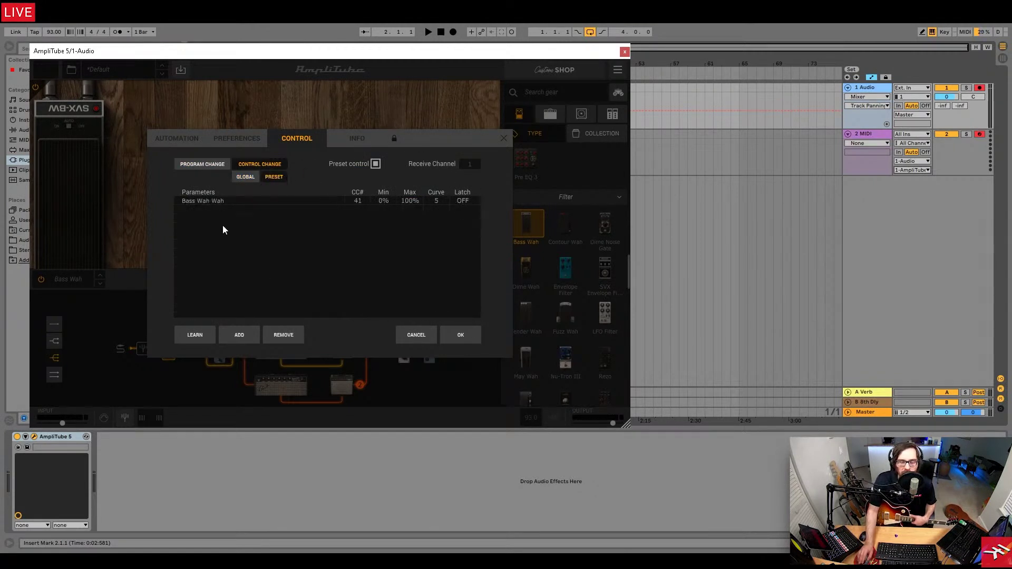
{"action": "left_click", "coordinate": [227, 201]}
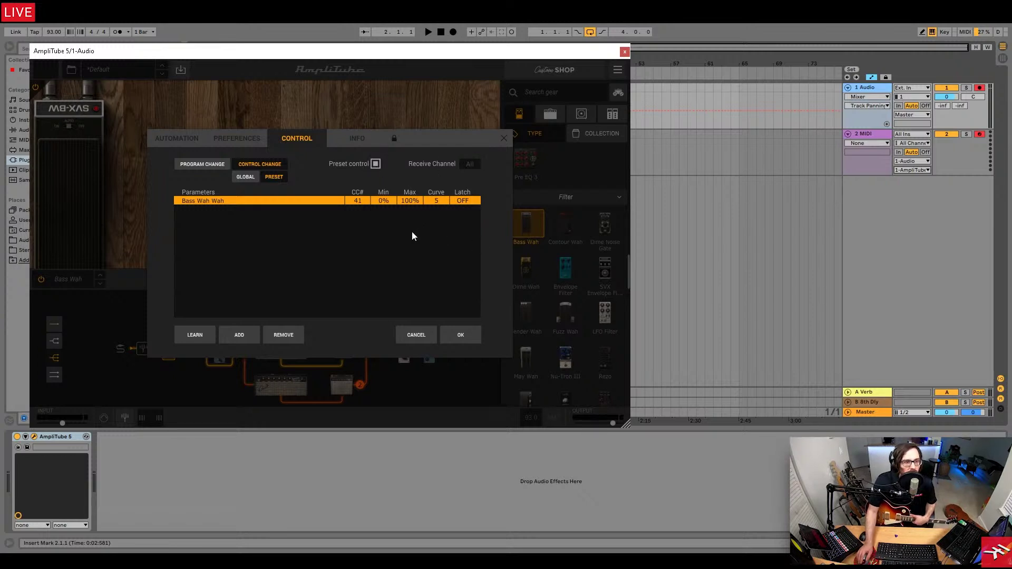
{"action": "left_click", "coordinate": [453, 335]}
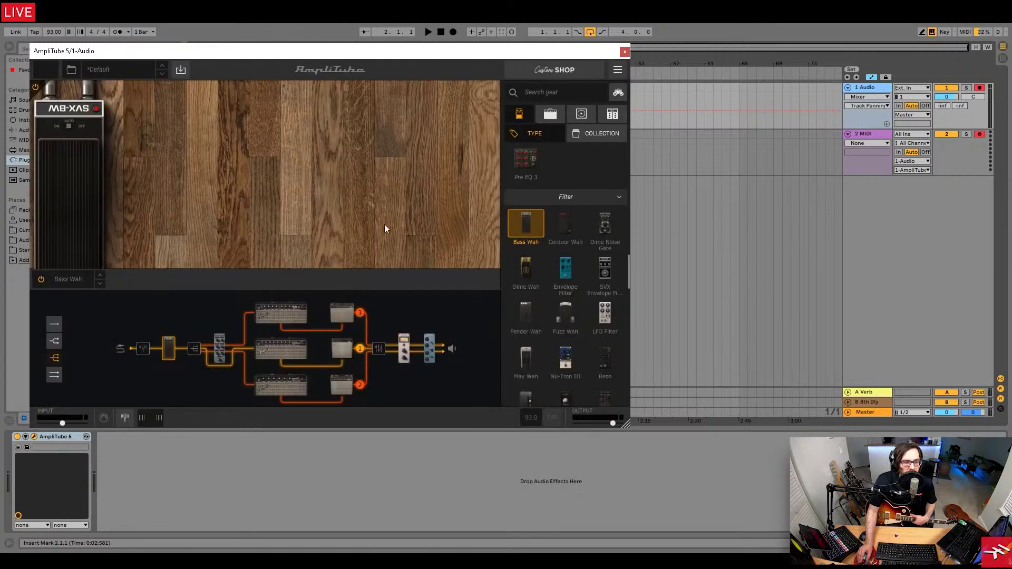
Examine the automation slots offered for the Bass Wah's Wah parameter and the DAW automation parameter list.
{"action": "mouse_move", "coordinate": [73, 250]}
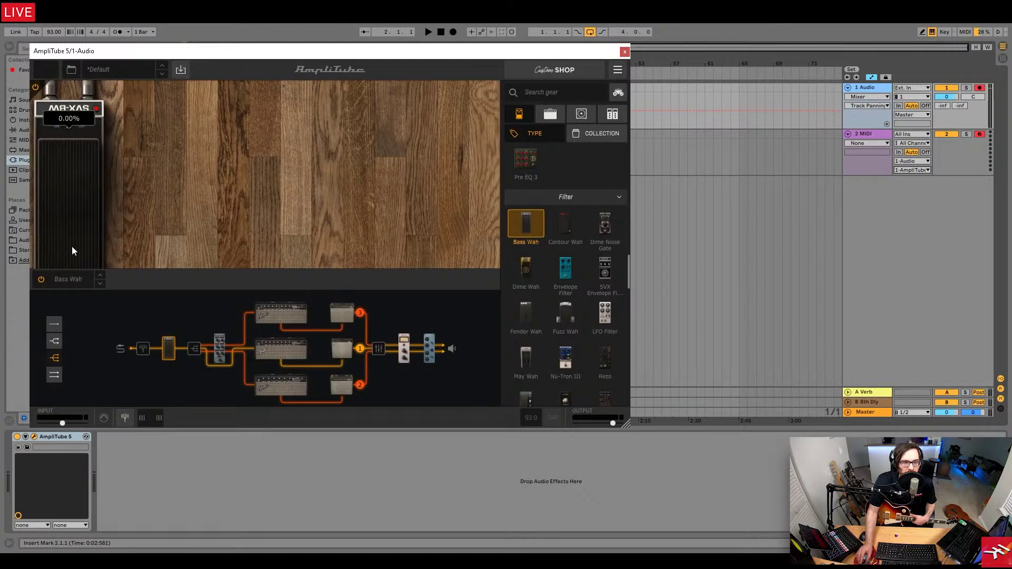
{"action": "right_click", "coordinate": [76, 180]}
{"action": "mouse_move", "coordinate": [97, 299]}
{"action": "mouse_move", "coordinate": [162, 299]}
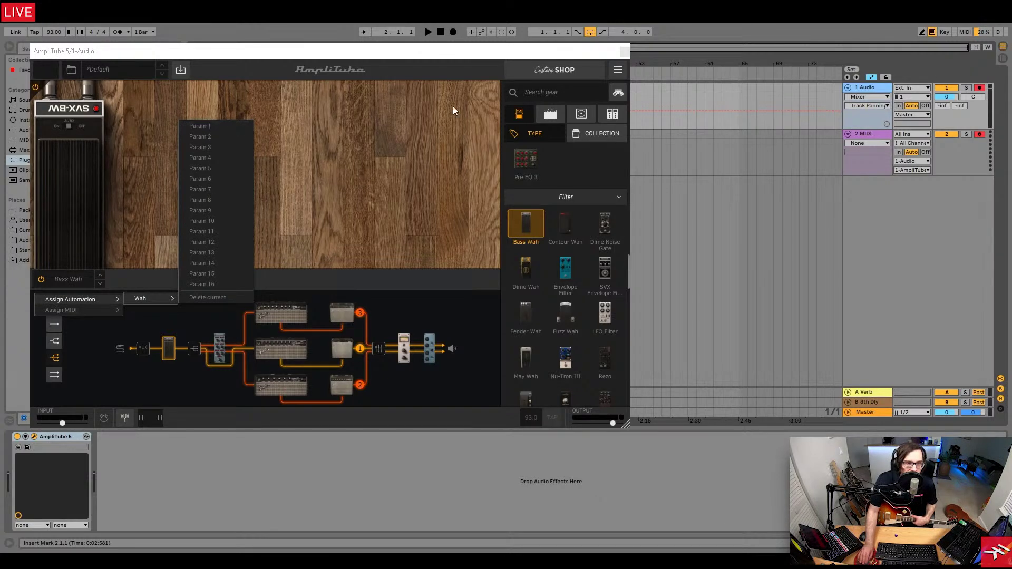
{"action": "left_click", "coordinate": [619, 70]}
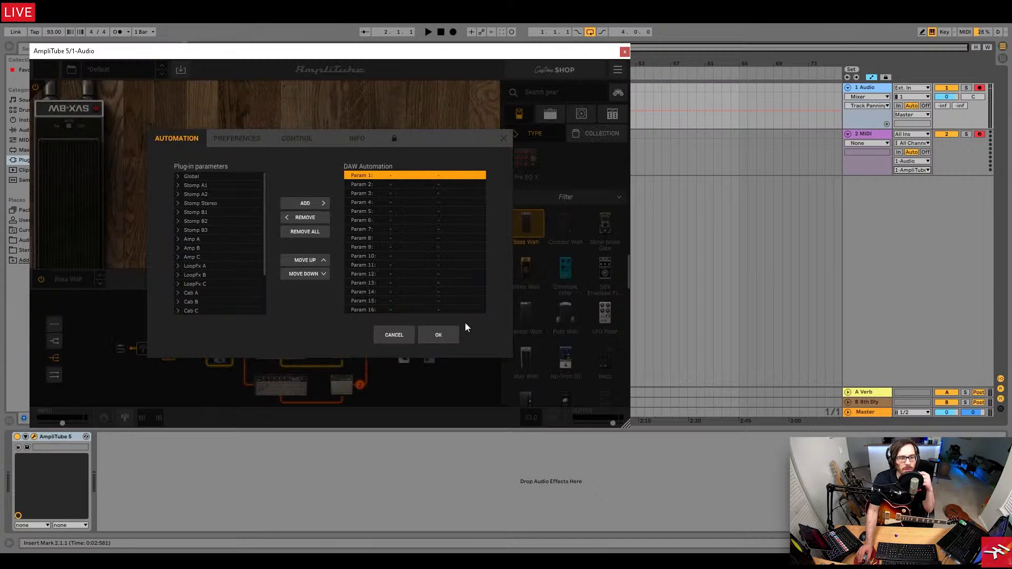
{"action": "left_click", "coordinate": [437, 336]}
Open the MIDI assignment options for the Bass Wah pedal's Wah parameter.
{"action": "right_click", "coordinate": [63, 169]}
{"action": "mouse_move", "coordinate": [95, 311]}
{"action": "mouse_move", "coordinate": [157, 314]}
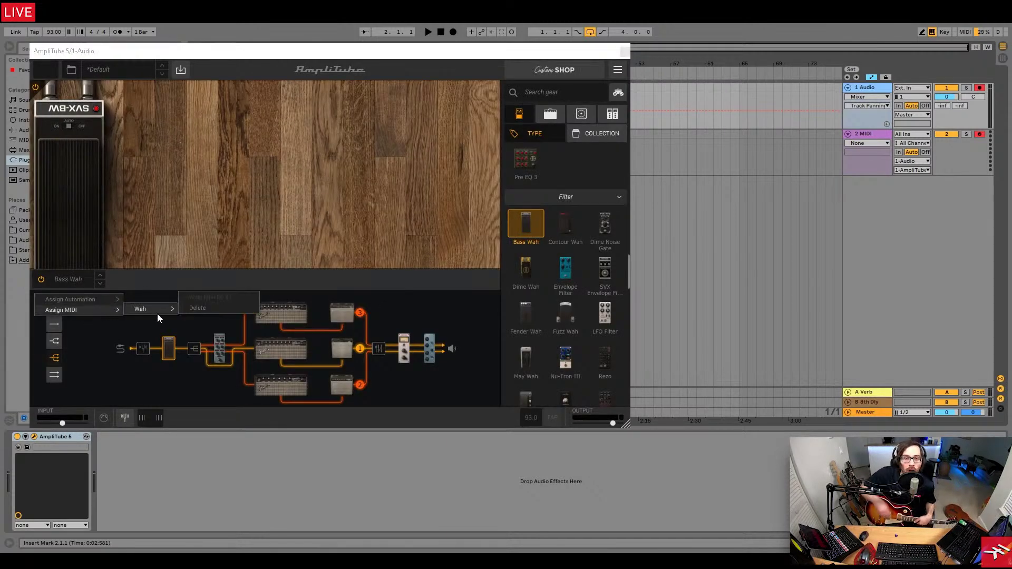